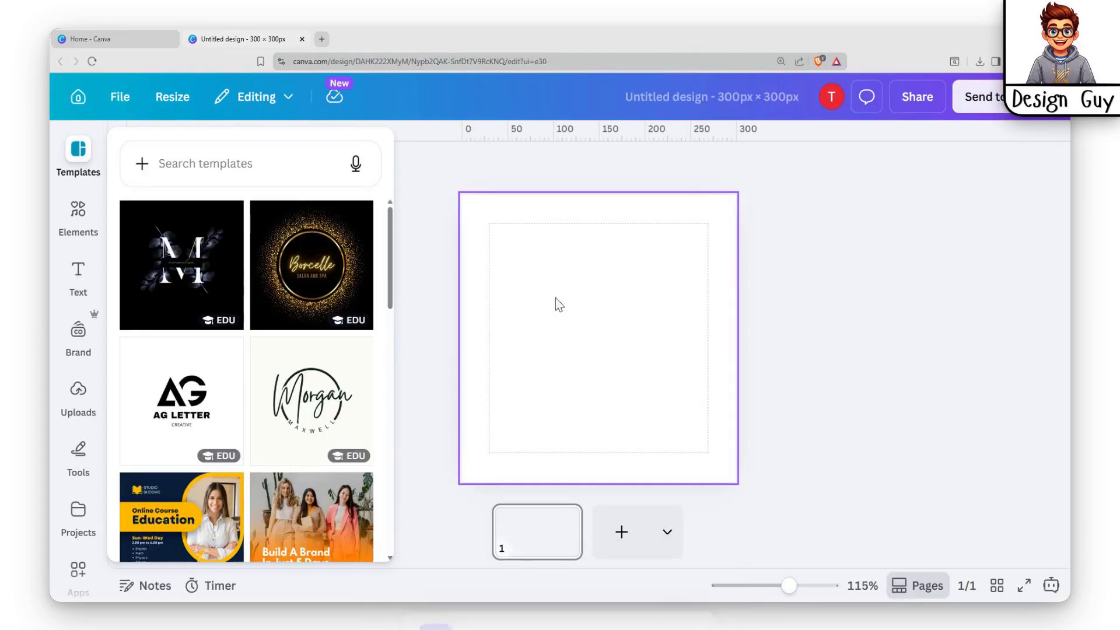
# Search the elements library for "L" and place the pink outlined letter L graphic in the upper part of the page
pyautogui.click(87, 222)
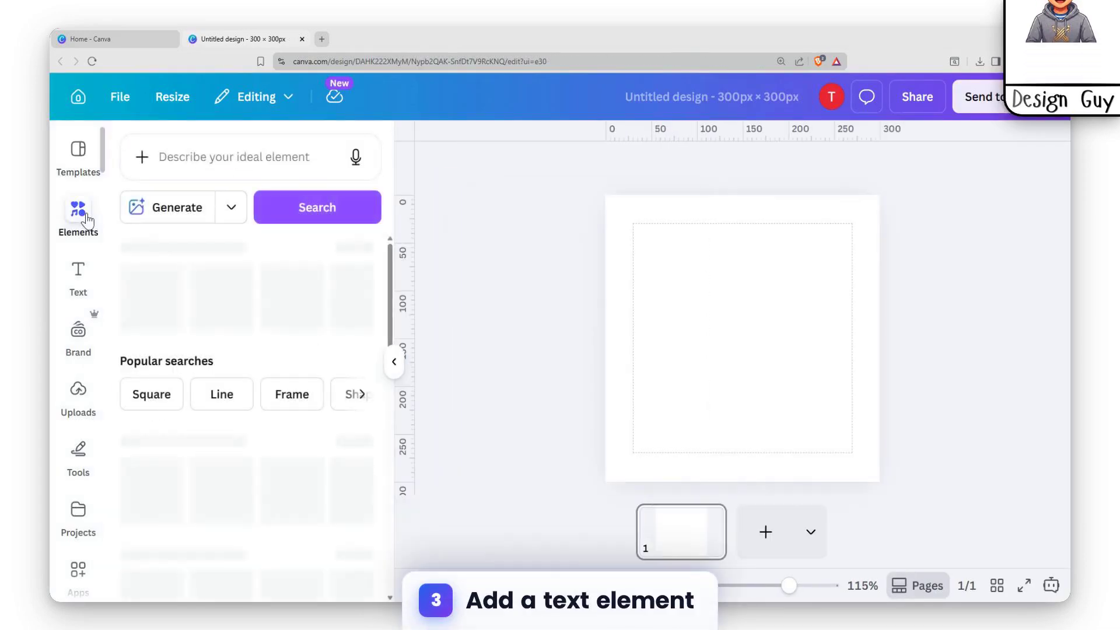
pyautogui.click(79, 274)
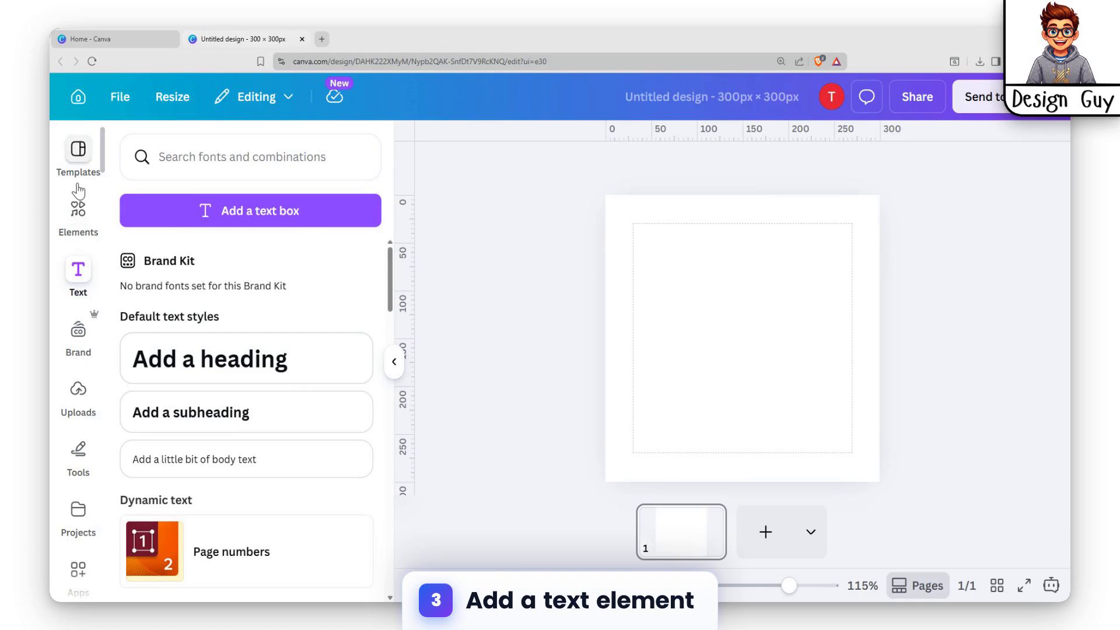
pyautogui.click(78, 209)
pyautogui.scroll(-3, 158, 175)
pyautogui.scroll(3, 146, 172)
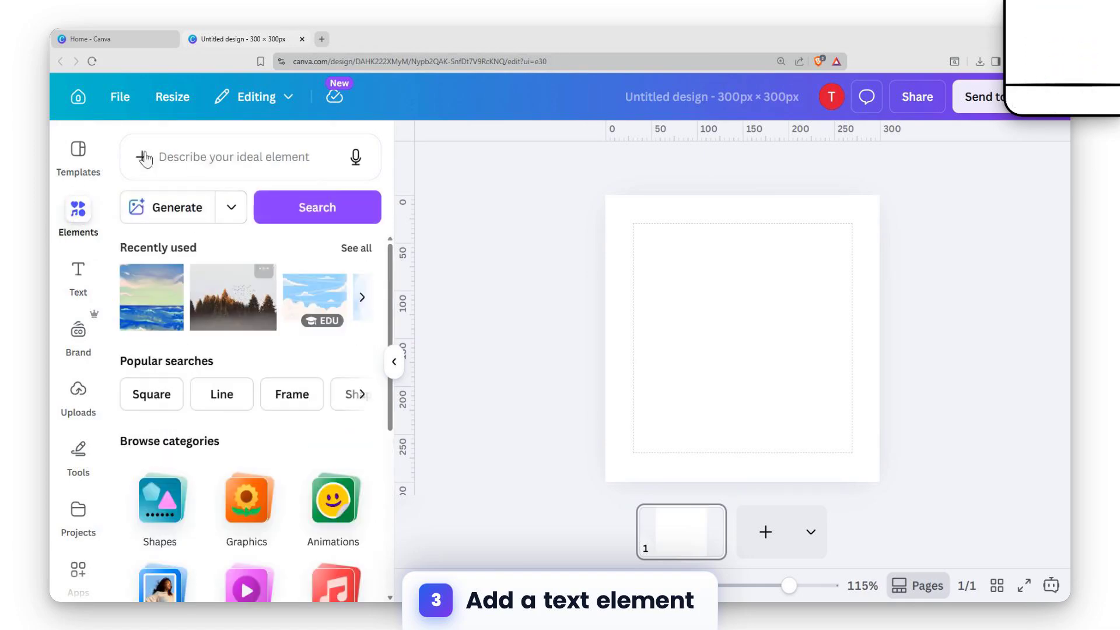
pyautogui.click(246, 159)
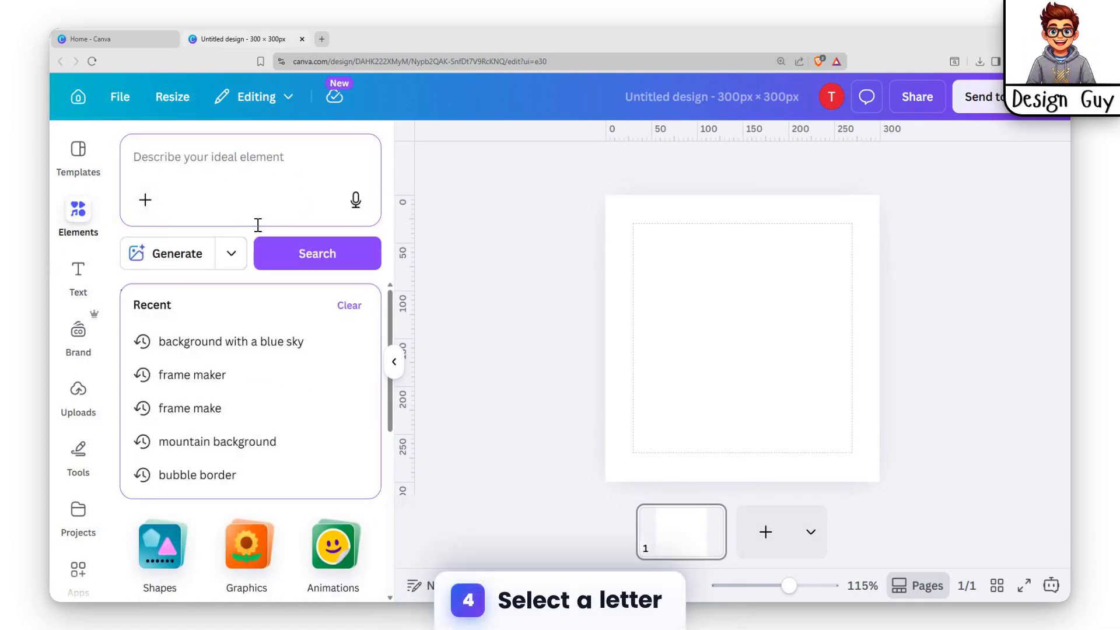
pyautogui.write('L')
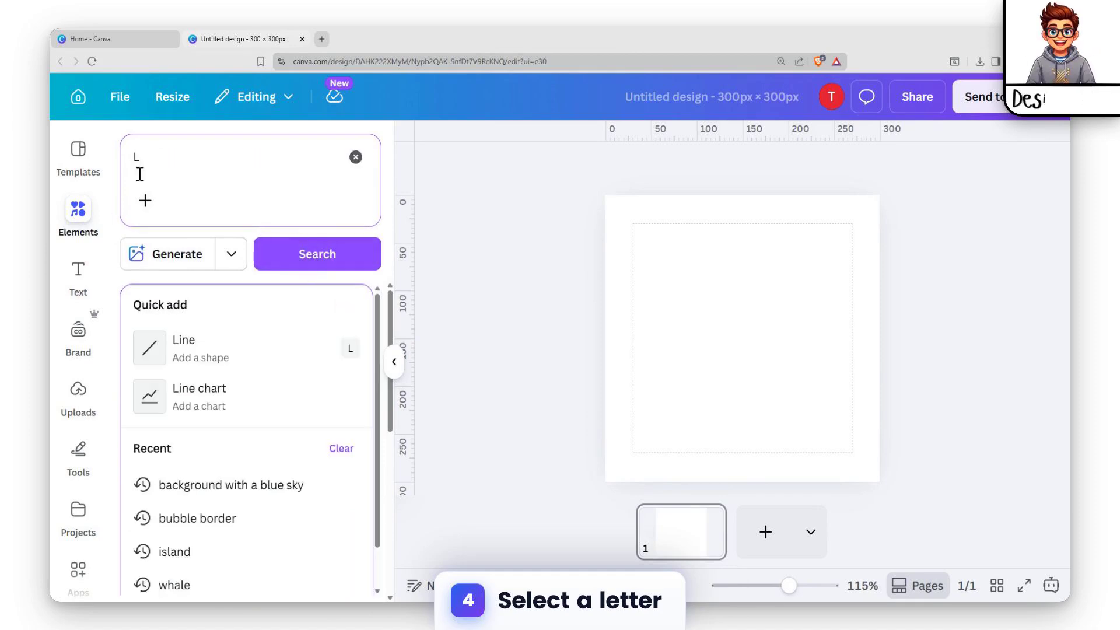
pyautogui.click(325, 258)
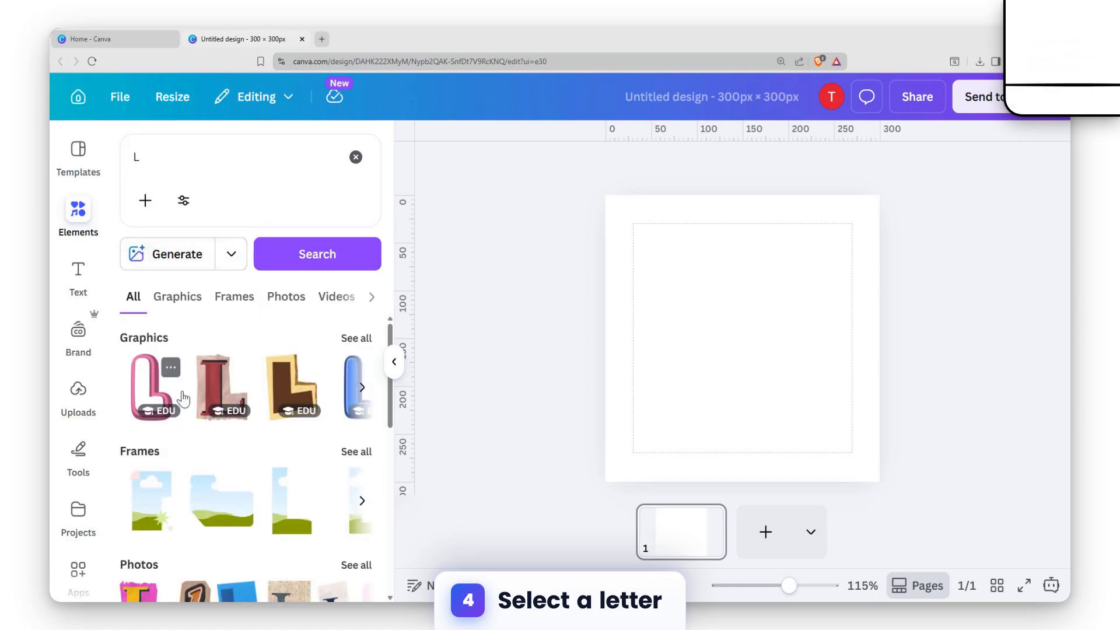
pyautogui.moveTo(145, 389); pyautogui.dragTo(701, 276)
# Add the L-shaped photo frame to the page, enlarge it, and move the pink L up into the page's upper-left corner
pyautogui.scroll(-5, 251, 403)
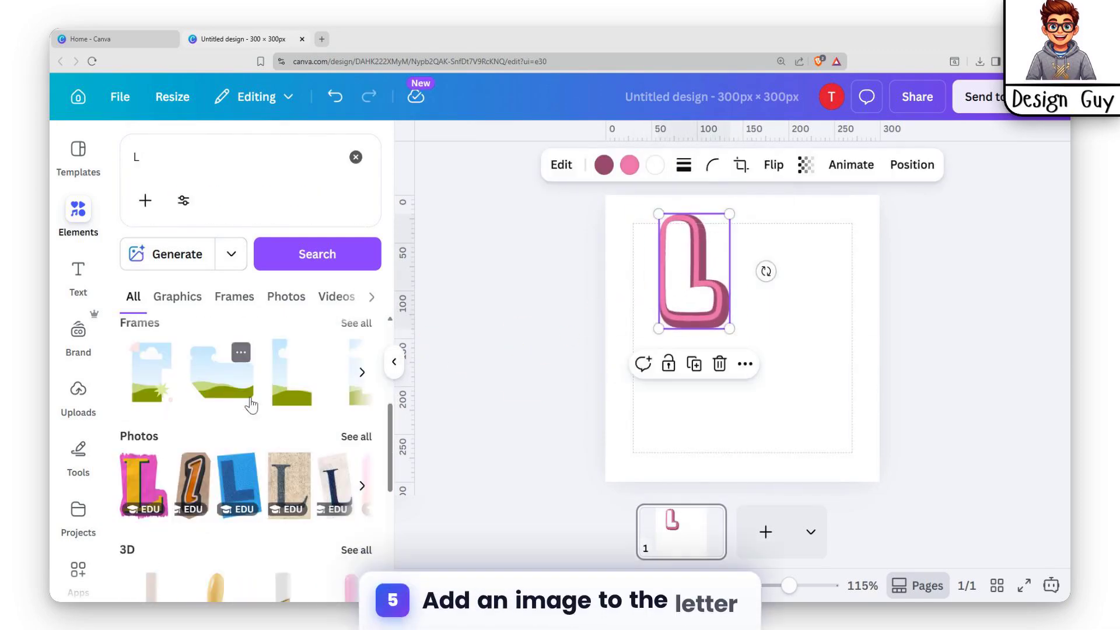
pyautogui.moveTo(281, 388); pyautogui.dragTo(785, 324)
pyautogui.moveTo(781, 358); pyautogui.dragTo(773, 330)
pyautogui.moveTo(697, 292); pyautogui.dragTo(670, 267)
pyautogui.moveTo(769, 320); pyautogui.dragTo(755, 389)
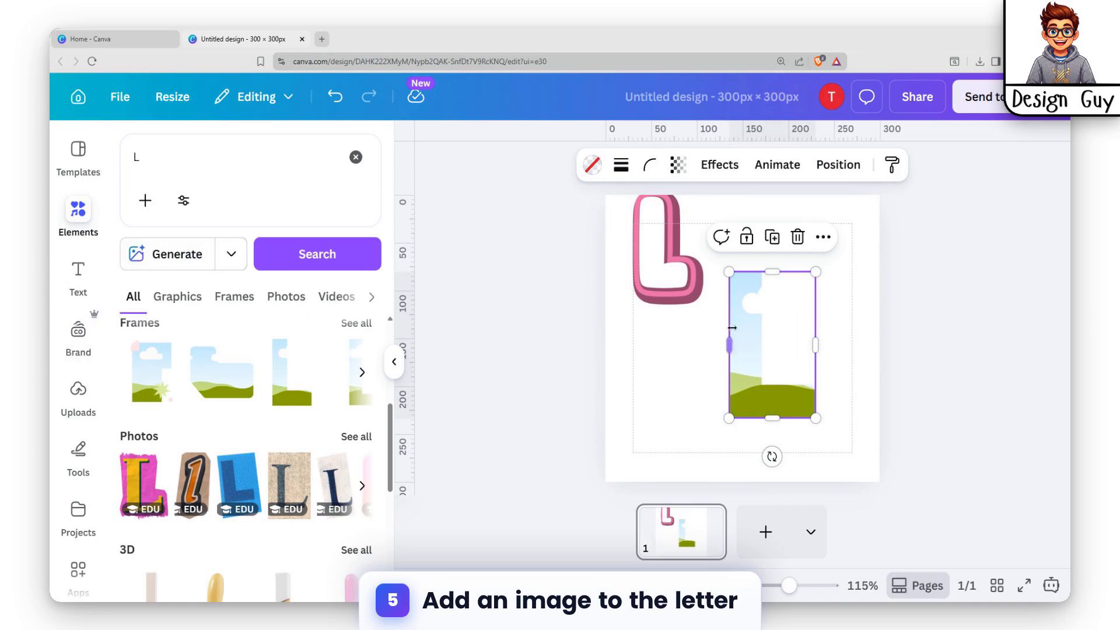
pyautogui.moveTo(730, 329)
pyautogui.mouseDown()
pyautogui.moveTo(699, 325)
pyautogui.moveTo(719, 316)
pyautogui.mouseUp()
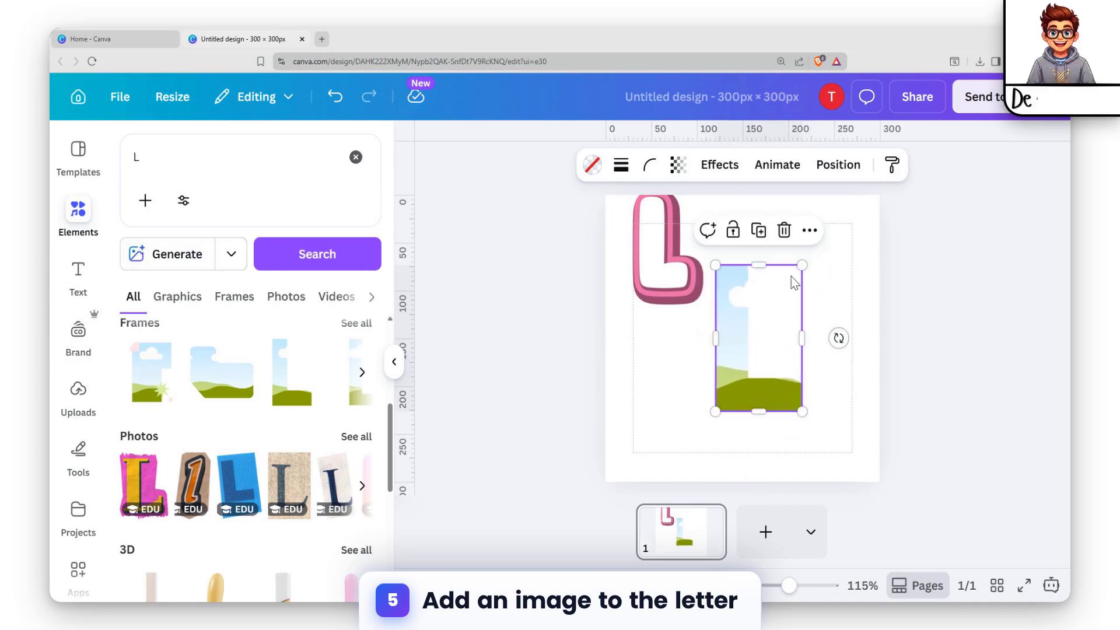
# Clear the element search, browse the recently used photos, and place the photo of the woman in a white shirt into the L-shaped frame
pyautogui.click(356, 157)
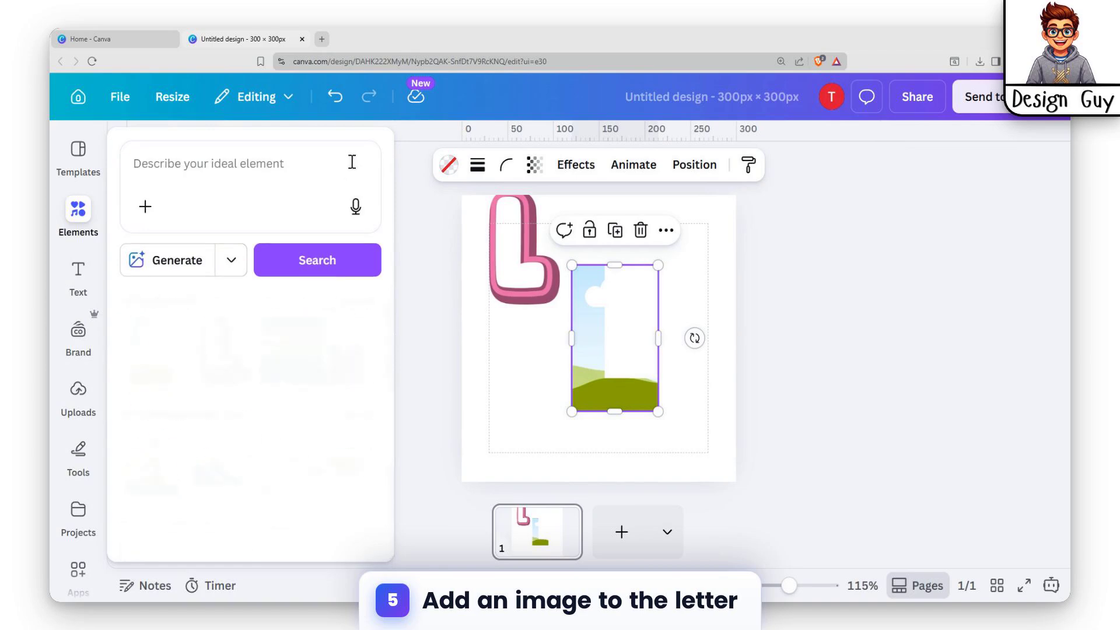
pyautogui.scroll(5, 197, 442)
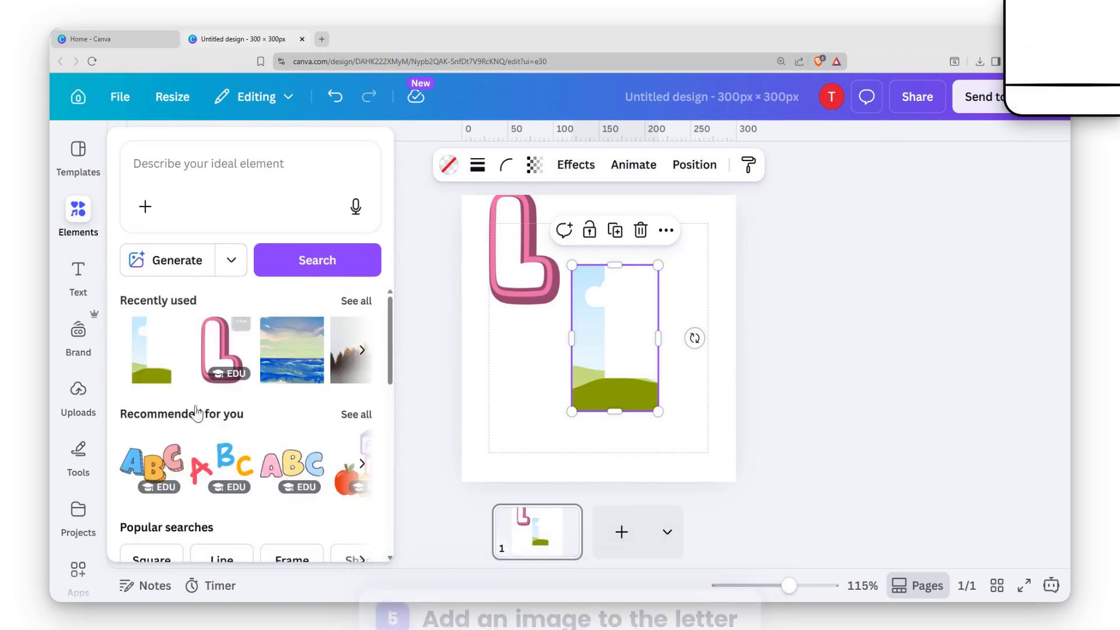
pyautogui.scroll(-5, 242, 353)
pyautogui.click(158, 493)
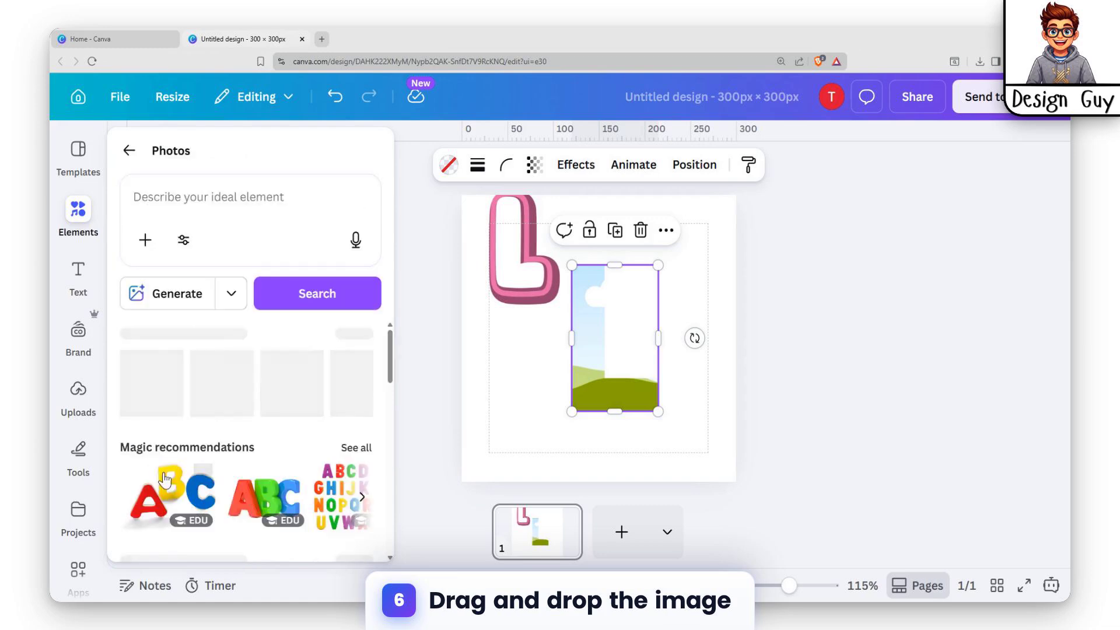
pyautogui.click(353, 335)
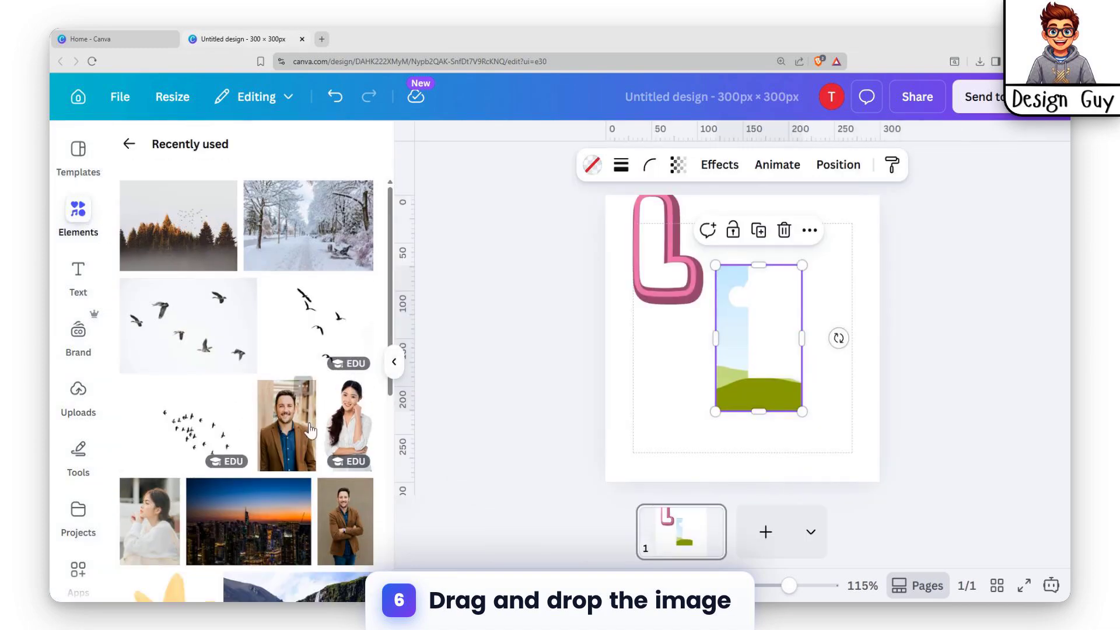
pyautogui.moveTo(351, 417); pyautogui.dragTo(730, 289)
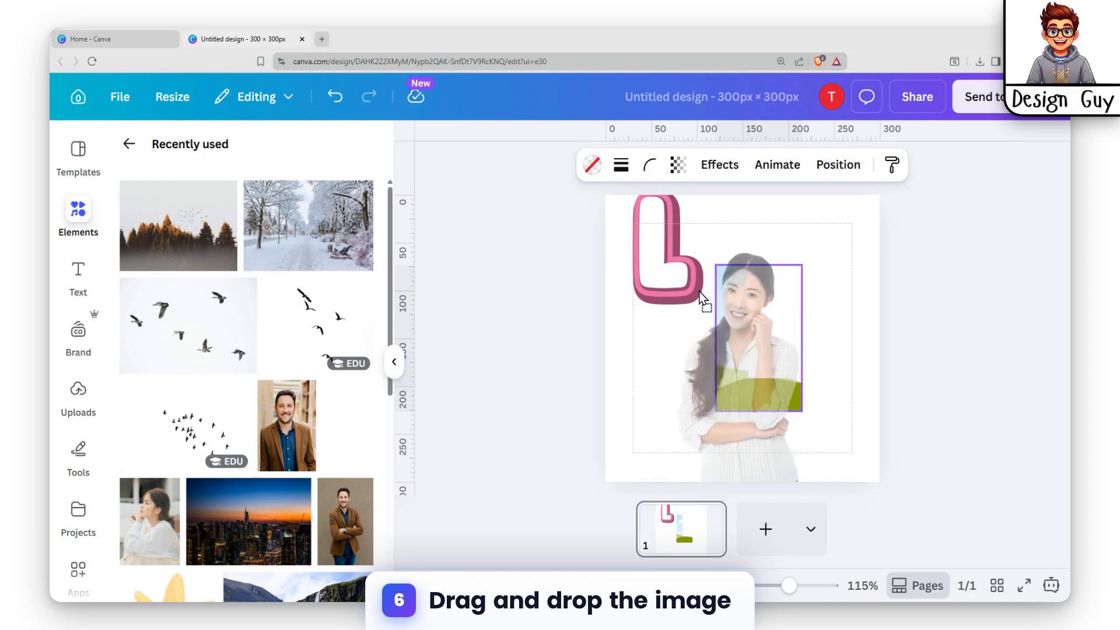
# Enlarge and reposition the woman's photo inside the L-shaped frame so her face falls within the letter, and apply the crop
pyautogui.doubleClick(745, 302)
pyautogui.moveTo(732, 305); pyautogui.dragTo(770, 309)
pyautogui.moveTo(781, 347); pyautogui.dragTo(750, 272)
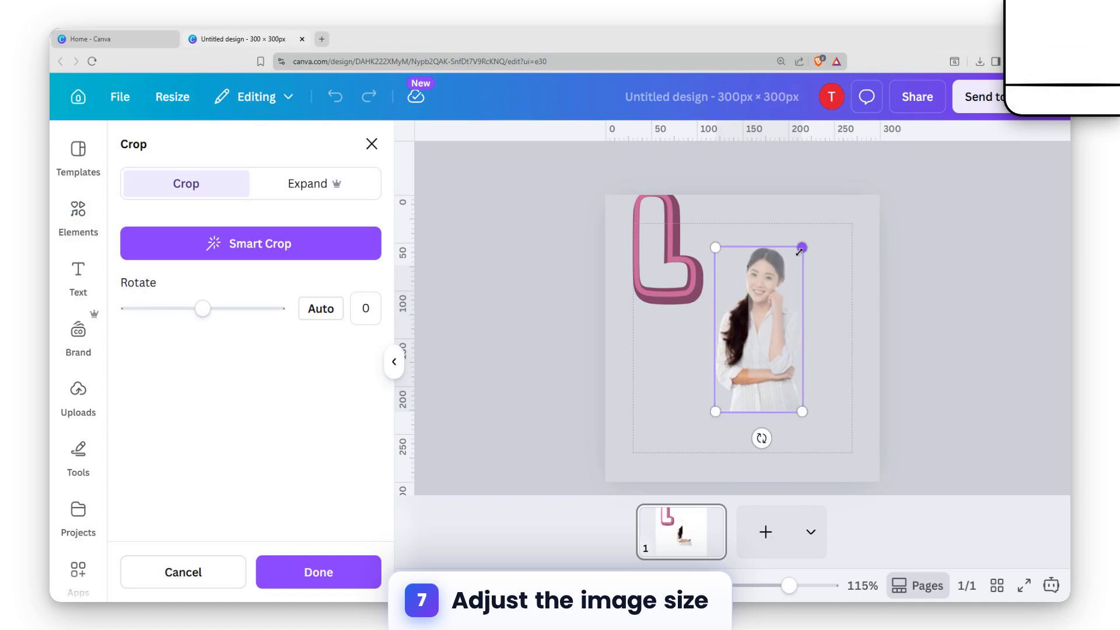
pyautogui.moveTo(717, 410); pyautogui.dragTo(542, 444)
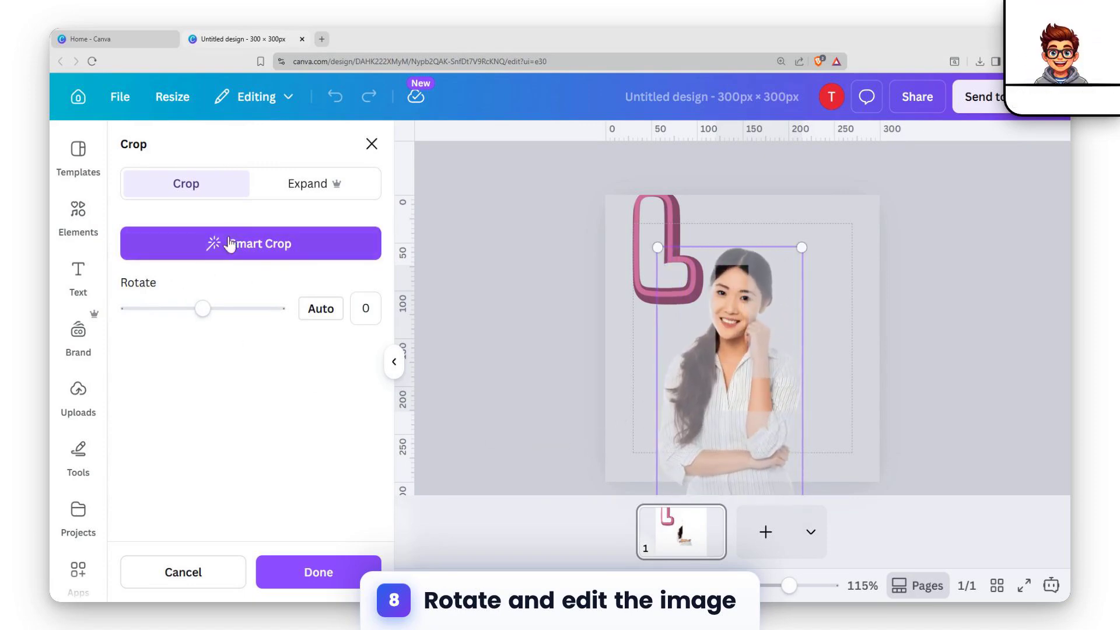
pyautogui.moveTo(203, 309); pyautogui.dragTo(197, 334)
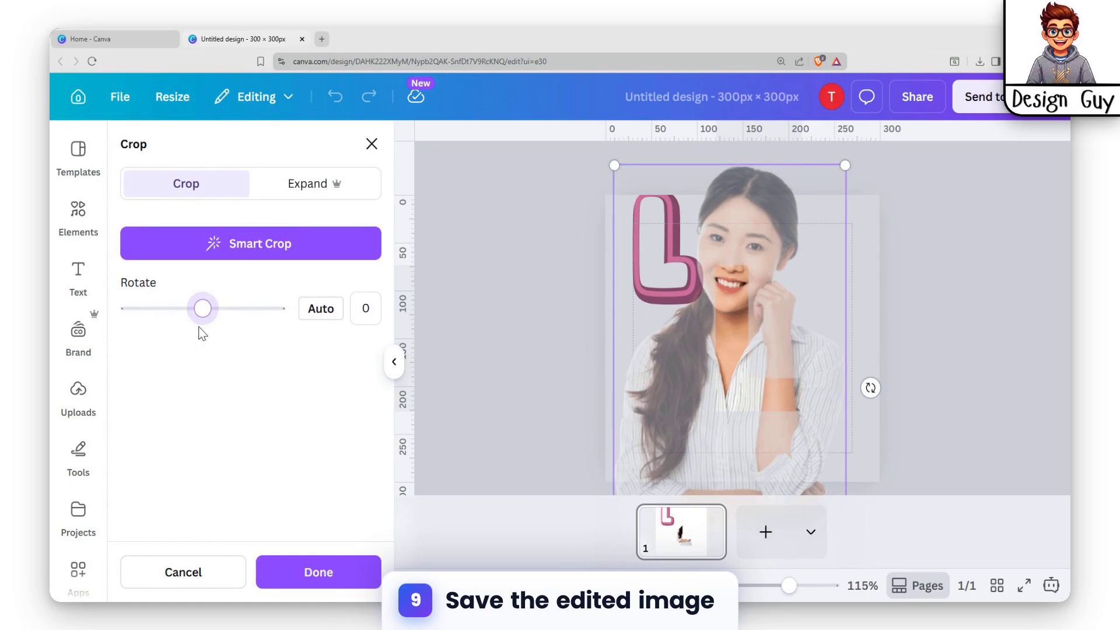
pyautogui.moveTo(751, 351); pyautogui.dragTo(724, 403)
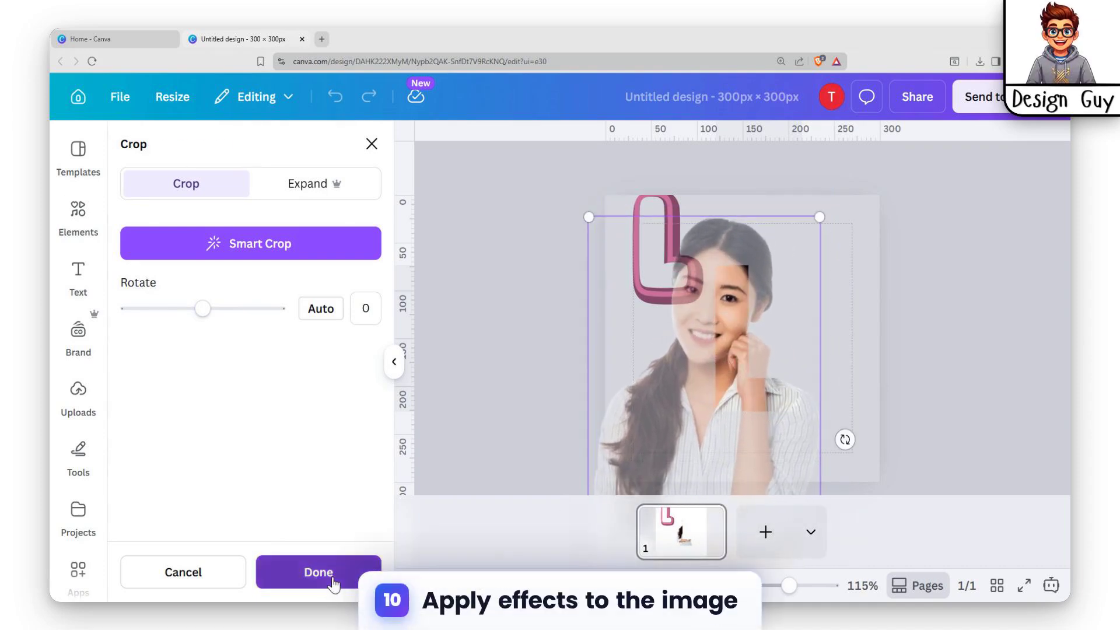
pyautogui.click(333, 582)
# Shrink the photo-filled L and move it below the pink L, near the page's lower-left corner
pyautogui.click(841, 277)
pyautogui.click(703, 376)
pyautogui.moveTo(703, 376); pyautogui.dragTo(682, 365)
pyautogui.moveTo(668, 305); pyautogui.dragTo(694, 359)
pyautogui.moveTo(697, 398); pyautogui.dragTo(648, 391)
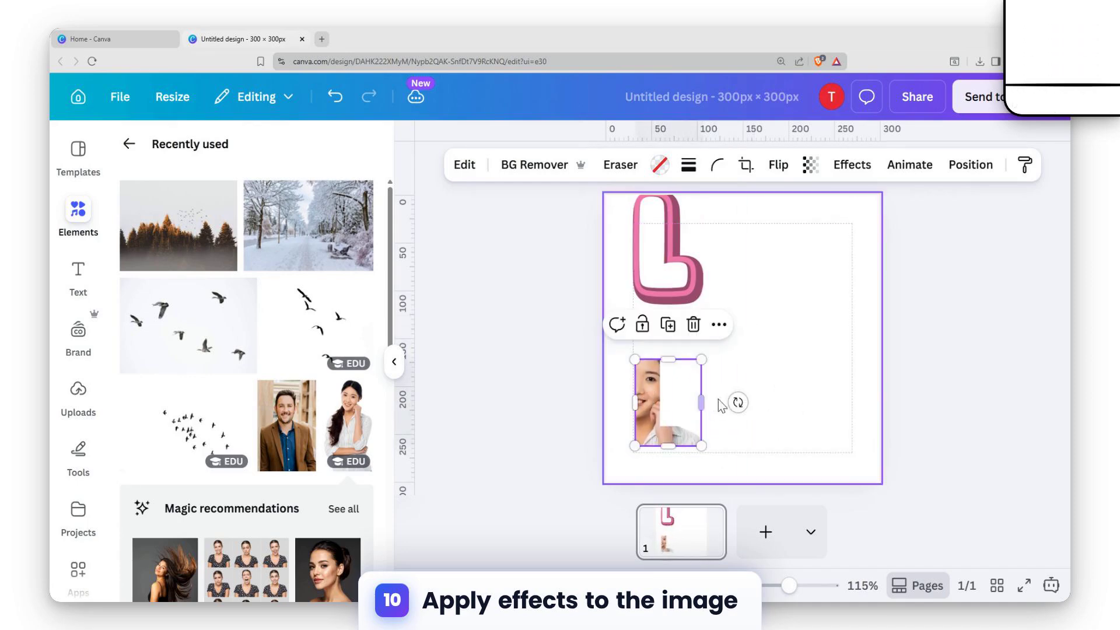
# Apply the Simple advanced effect to the photo-filled L
pyautogui.click(853, 166)
pyautogui.scroll(-4, 220, 260)
pyautogui.scroll(4, 200, 320)
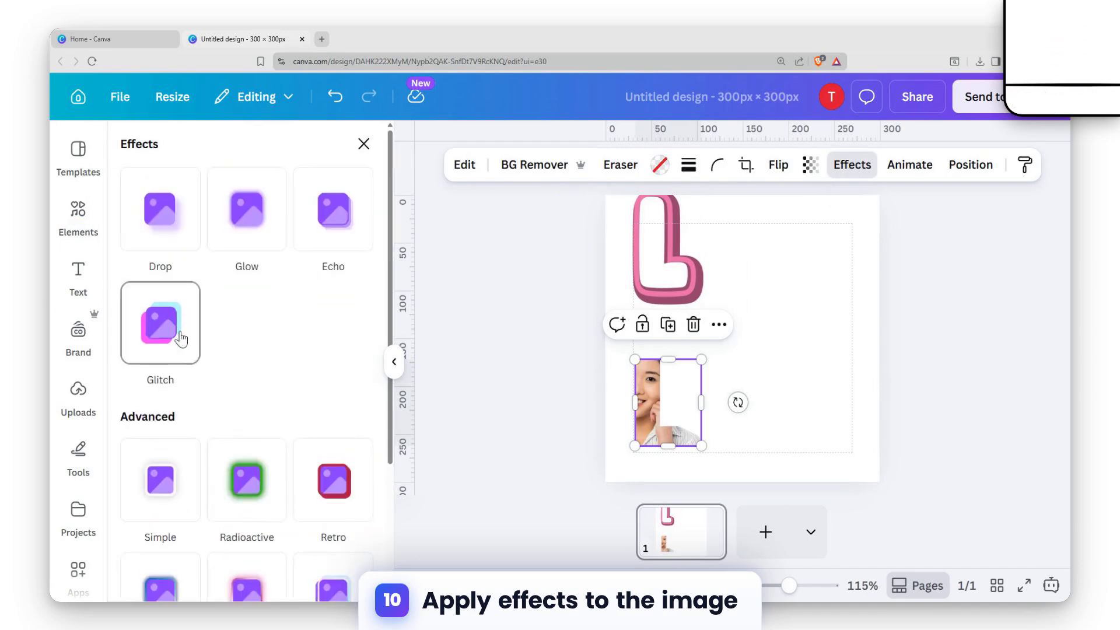
pyautogui.scroll(-3, 257, 304)
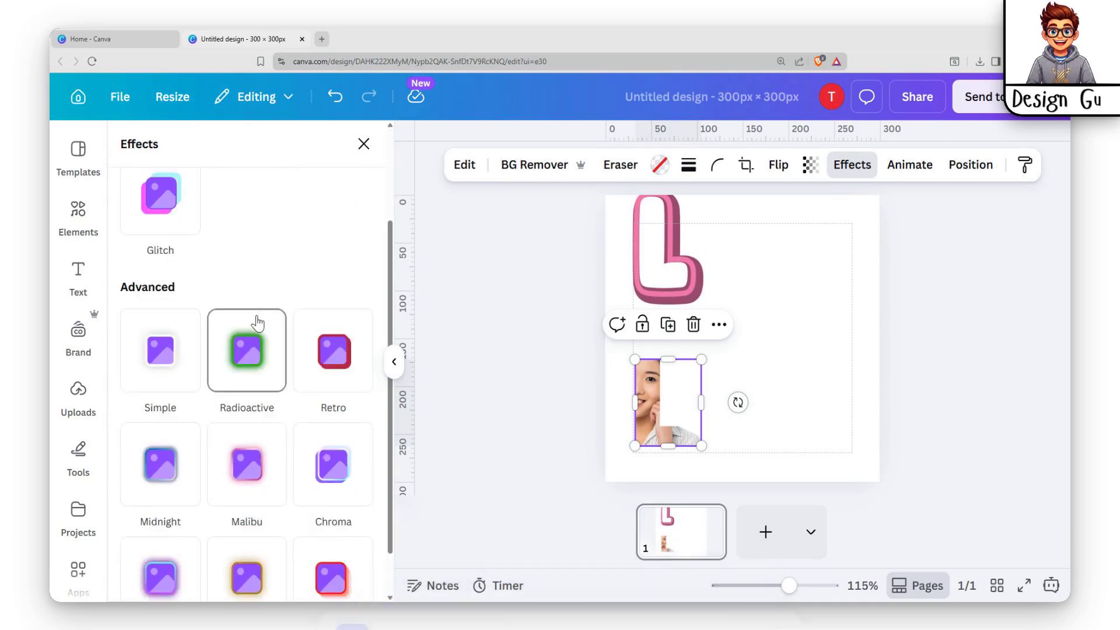
pyautogui.click(130, 333)
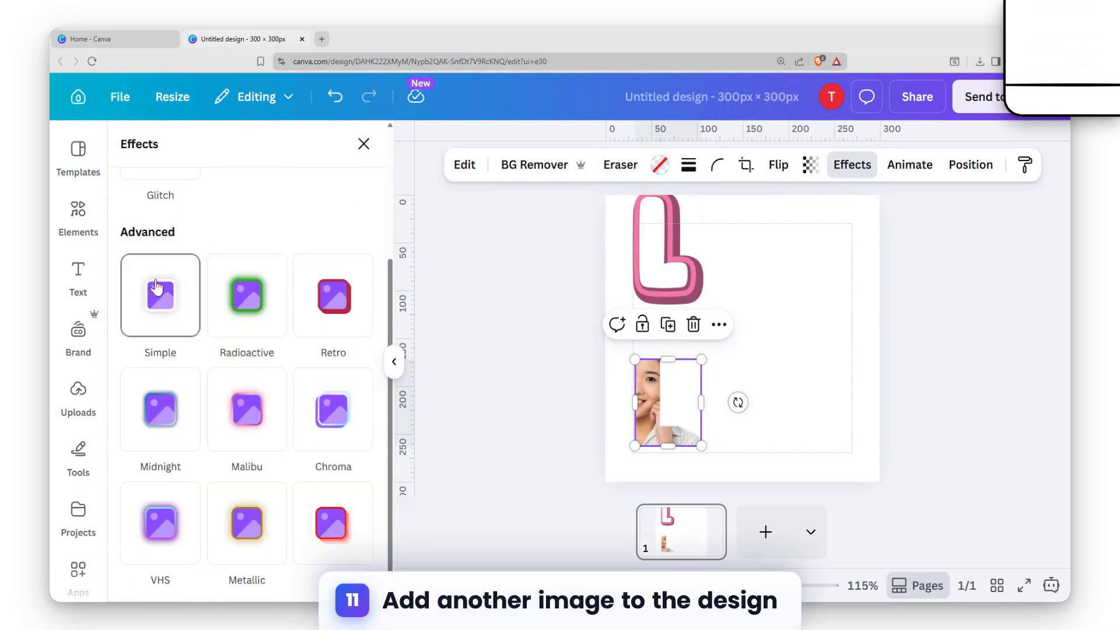
# Enlarge the photo-filled L slightly towards its upper-right corner
pyautogui.click(758, 307)
pyautogui.click(694, 377)
pyautogui.moveTo(701, 359); pyautogui.dragTo(725, 329)
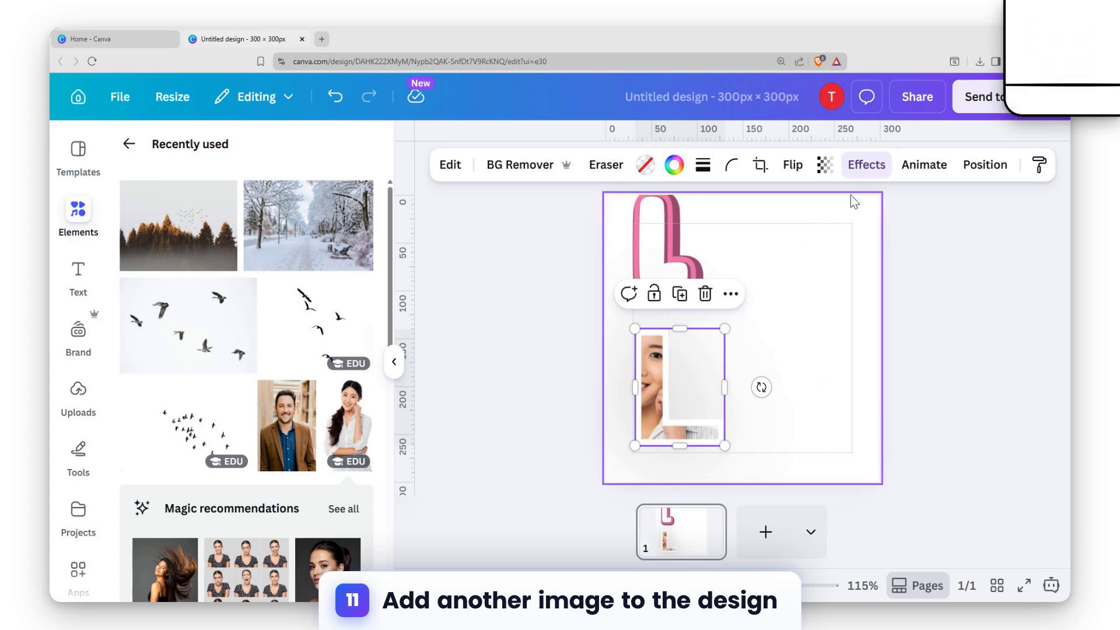
# Examine the available effects and the Simple effect's intensity setting for the photo-filled L
pyautogui.click(867, 165)
pyautogui.scroll(2, 183, 295)
pyautogui.scroll(-2, 243, 306)
pyautogui.scroll(4, 244, 306)
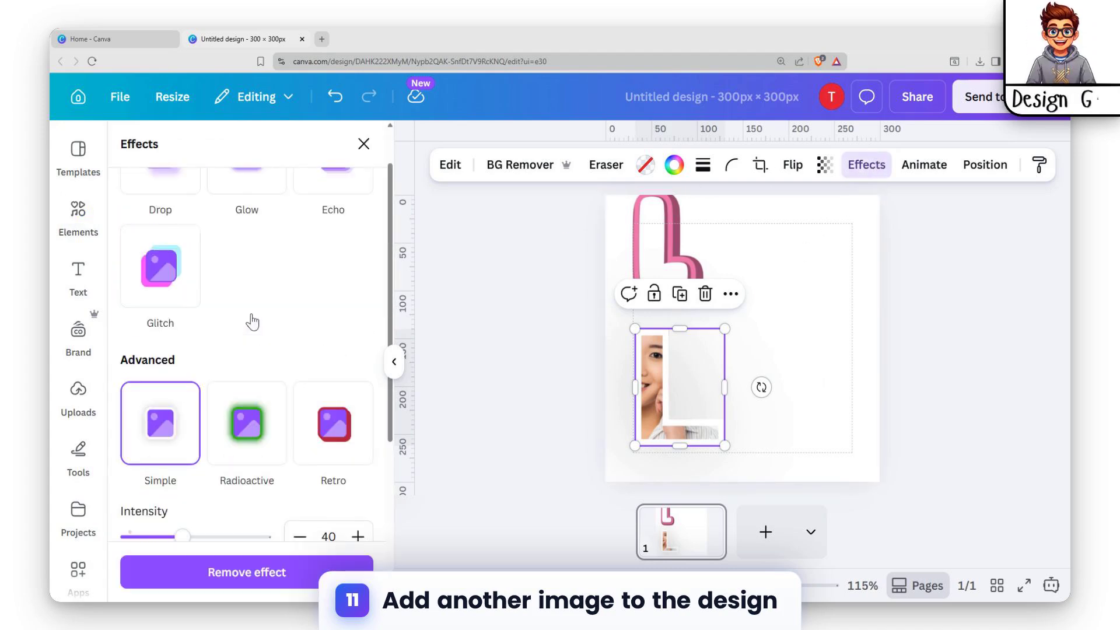
pyautogui.scroll(-4, 259, 315)
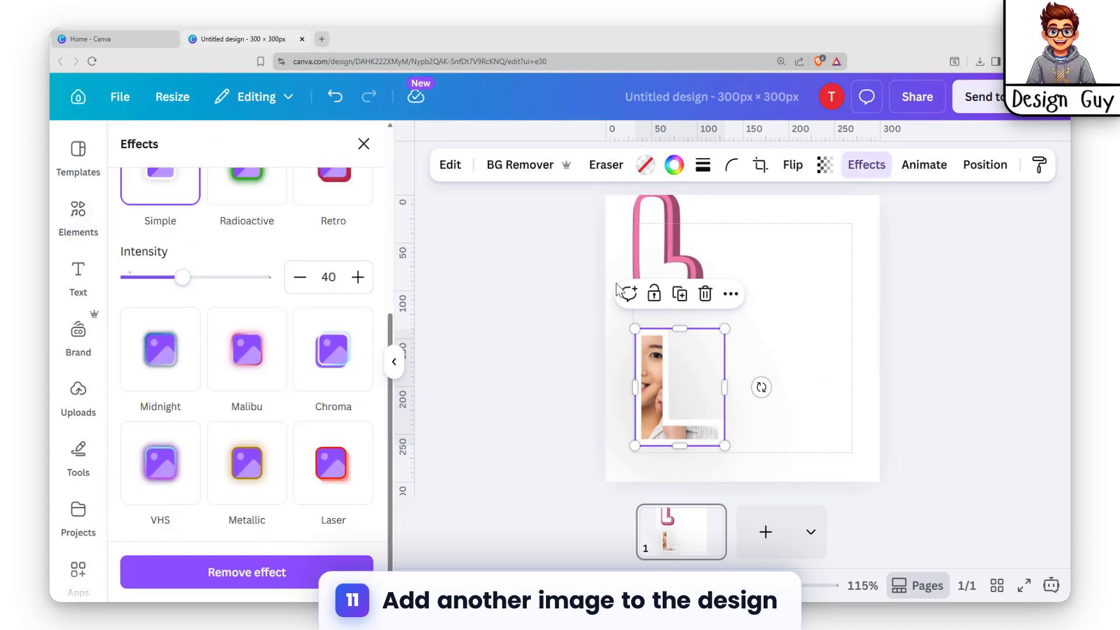
pyautogui.click(858, 282)
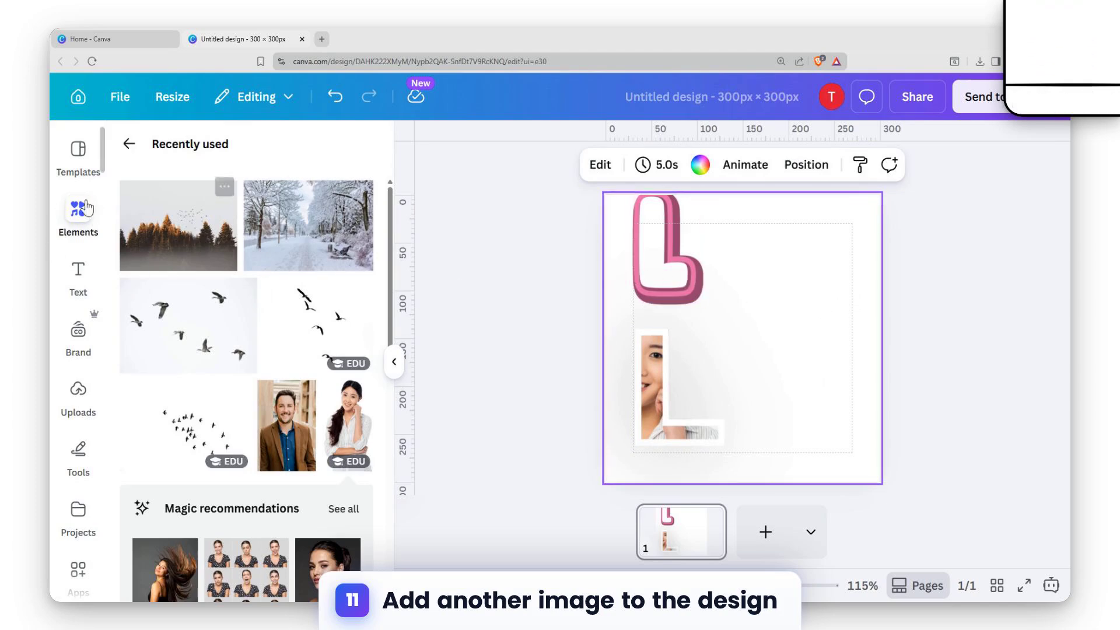
# Add a default heading text box to the page
pyautogui.click(129, 143)
pyautogui.click(78, 271)
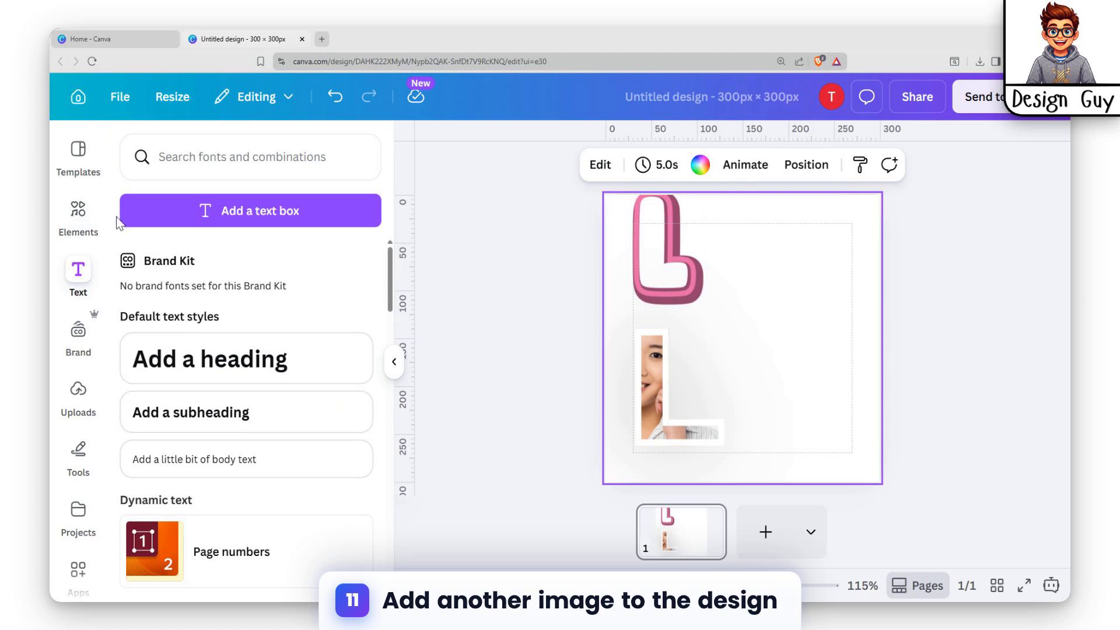
pyautogui.click(80, 224)
pyautogui.click(129, 143)
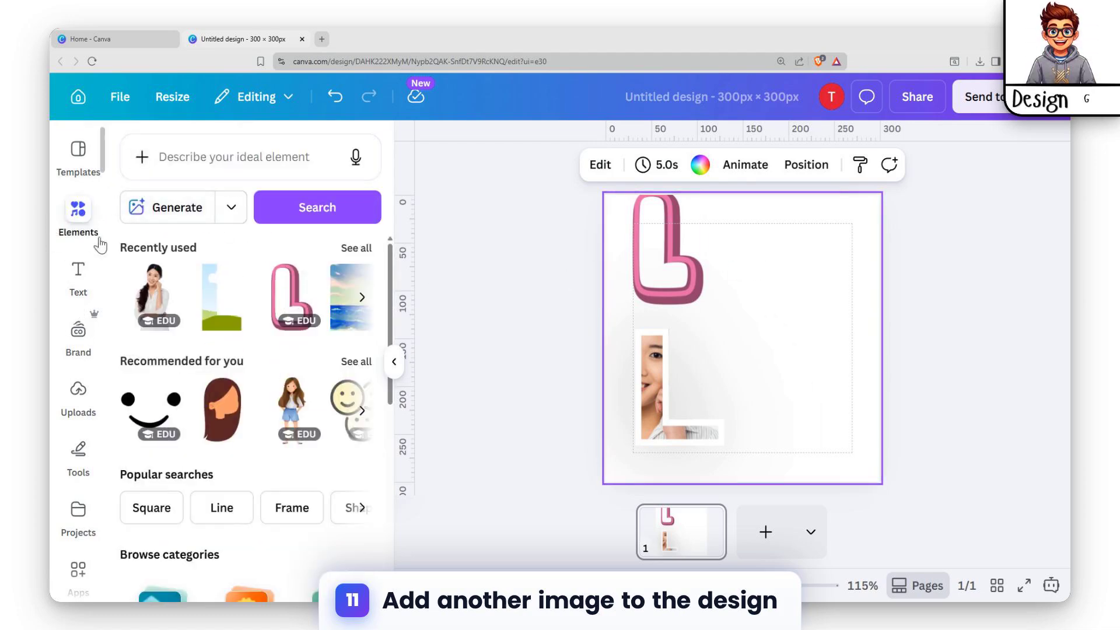
pyautogui.click(69, 284)
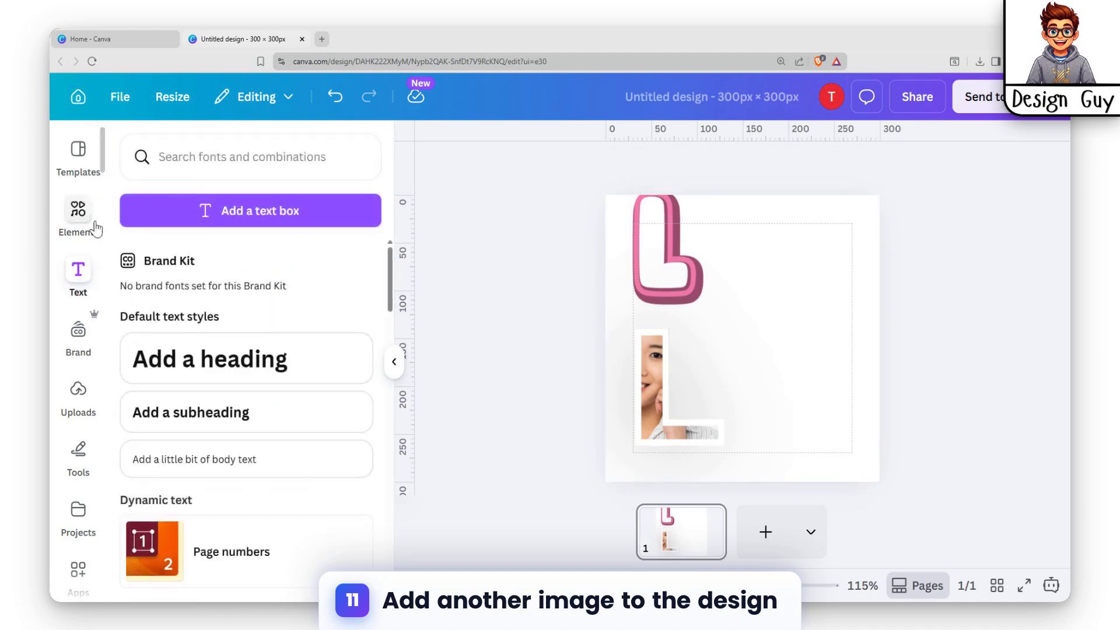
pyautogui.click(233, 358)
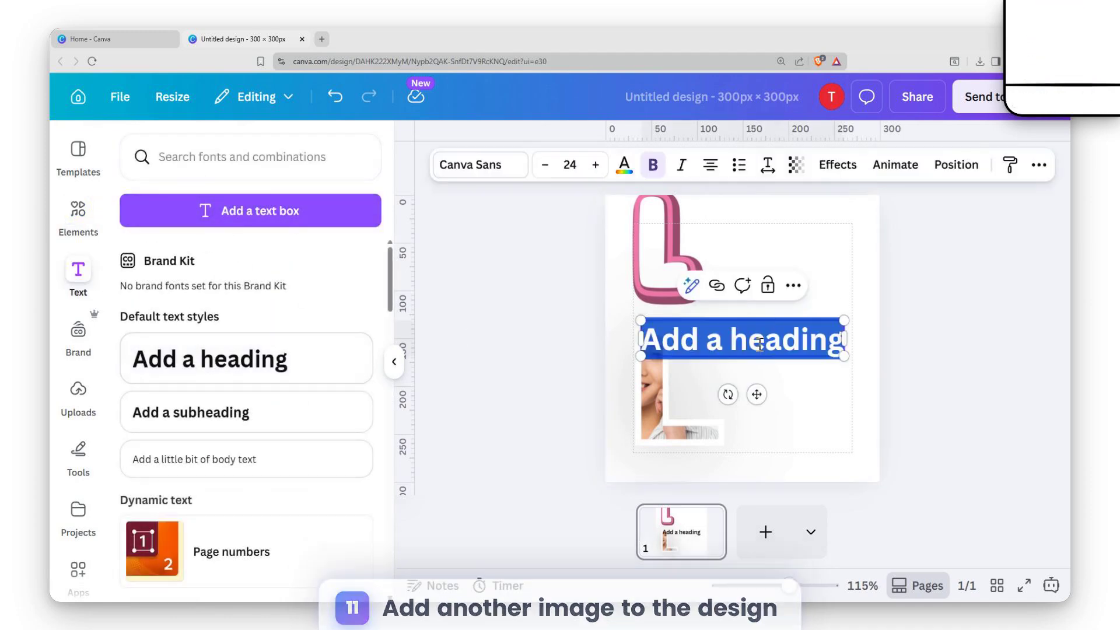
# Search the fonts for "210" and apply the 210 수퍼사이즈 Black variant with white letters on a black background to the heading
pyautogui.click(483, 166)
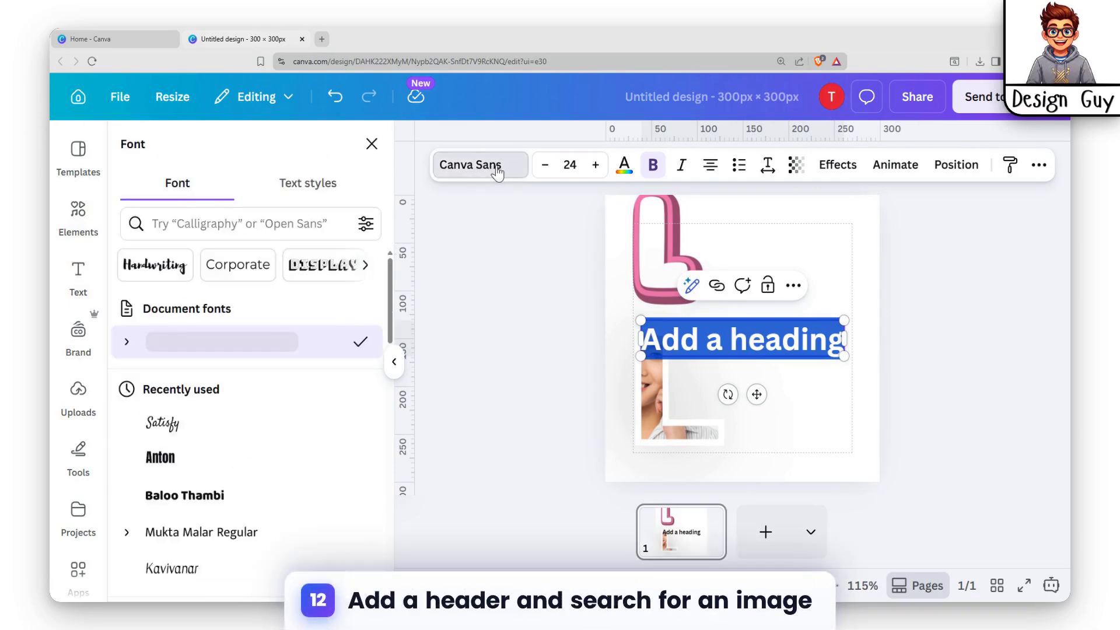
pyautogui.click(472, 165)
pyautogui.click(443, 169)
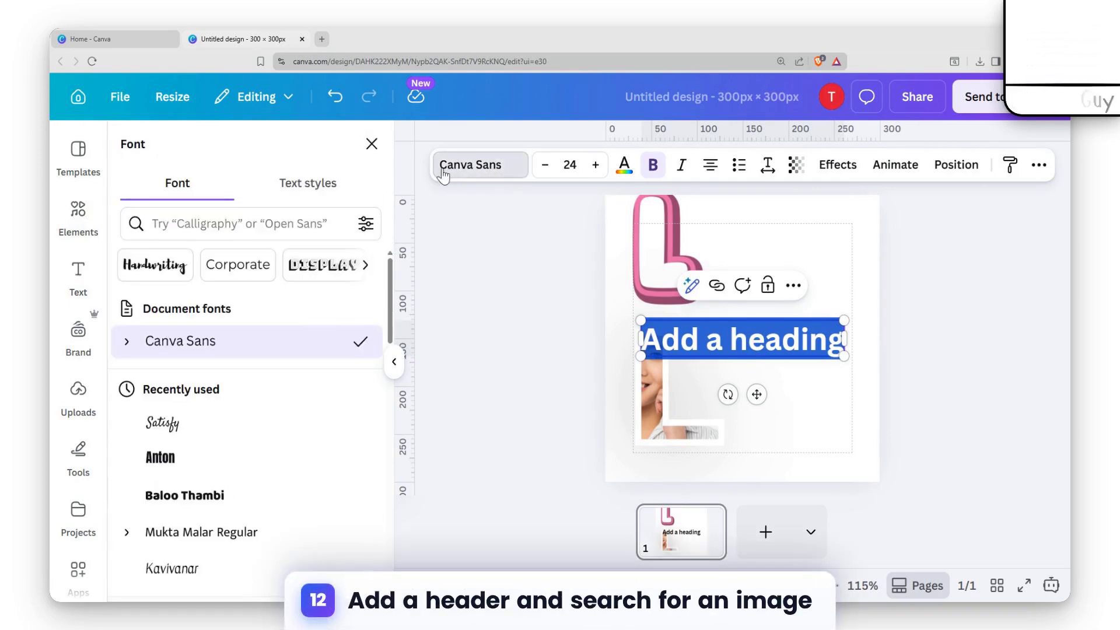
pyautogui.click(218, 228)
pyautogui.write('210')
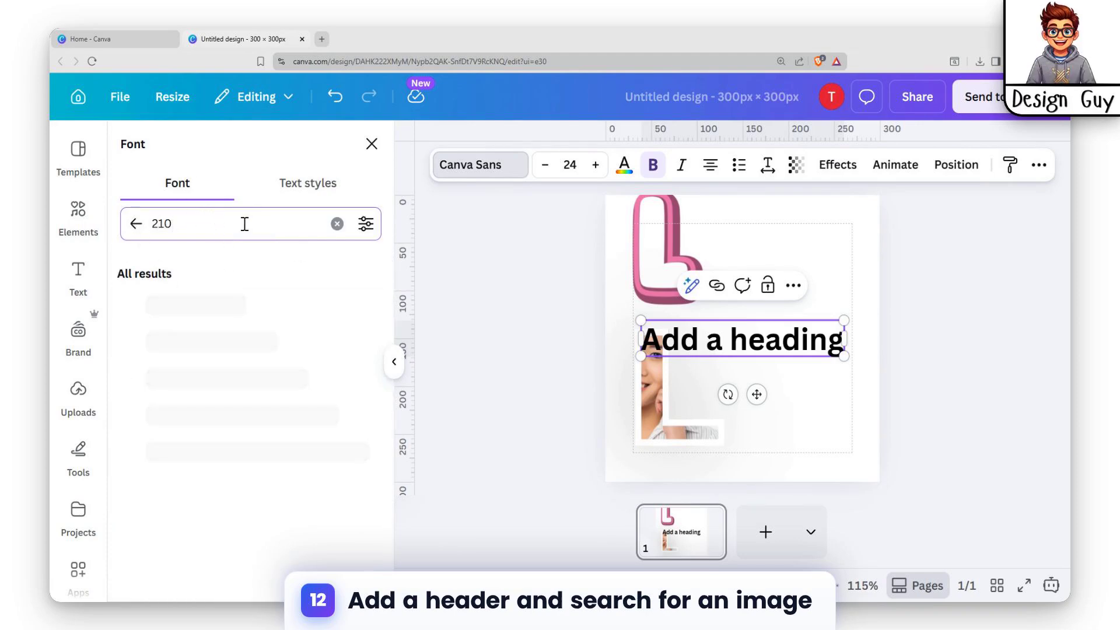
pyautogui.scroll(-5, 327, 265)
pyautogui.scroll(-5, 327, 266)
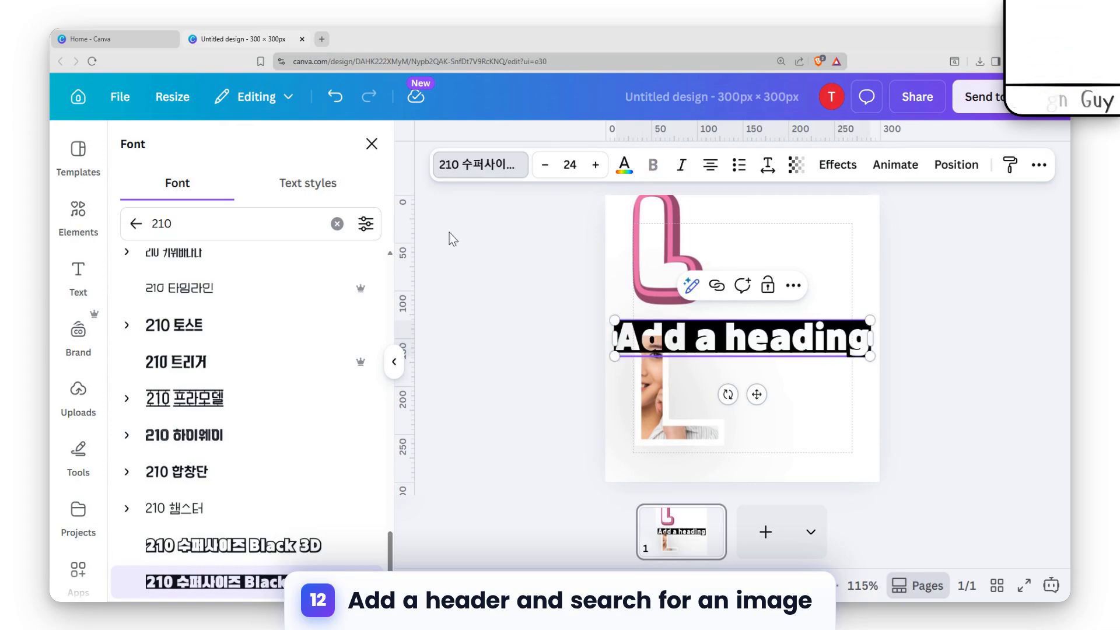
pyautogui.click(671, 343)
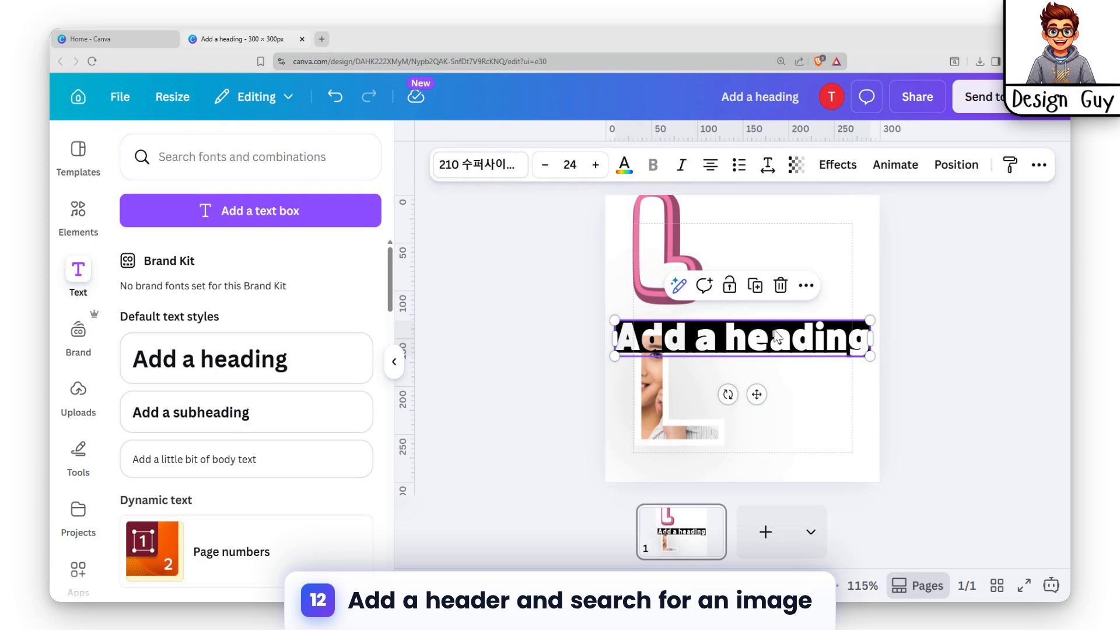
# Replace the heading text with "O", enlarge it to size 92.1 and position it over the page's lower-left corner
pyautogui.hotkey('ctrl', 'a')
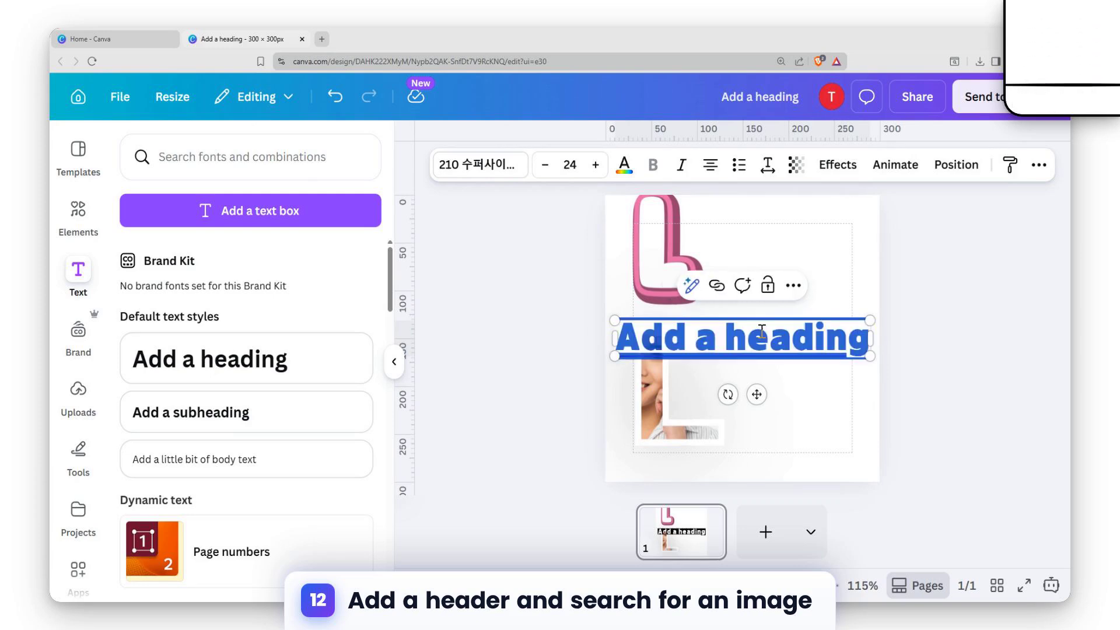
pyautogui.write('D')
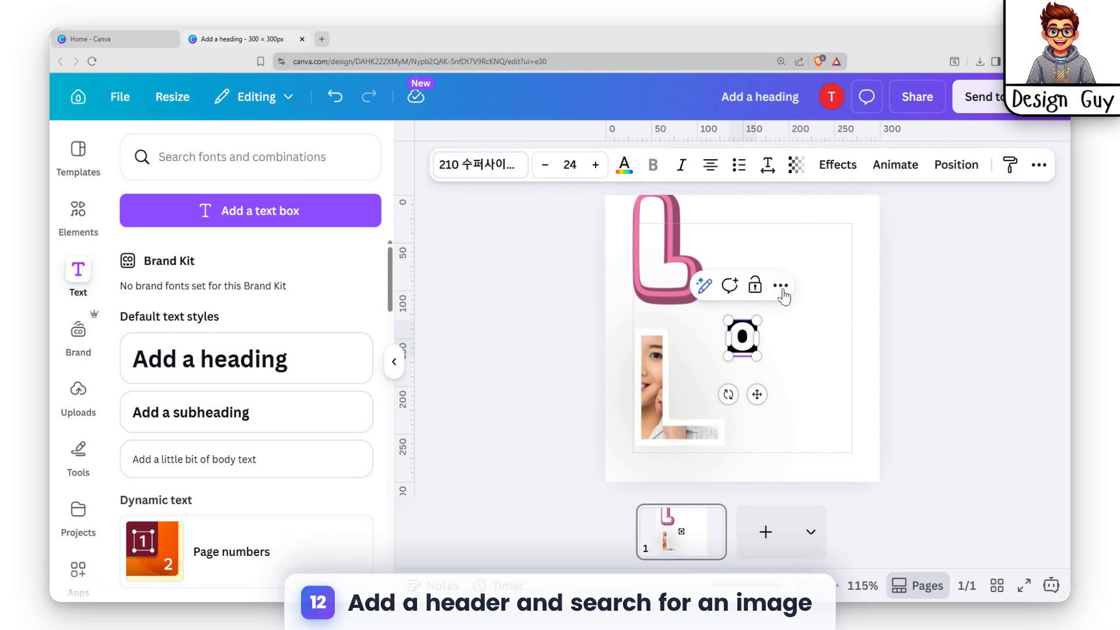
pyautogui.moveTo(734, 341); pyautogui.dragTo(717, 406)
pyautogui.moveTo(770, 319); pyautogui.dragTo(635, 388)
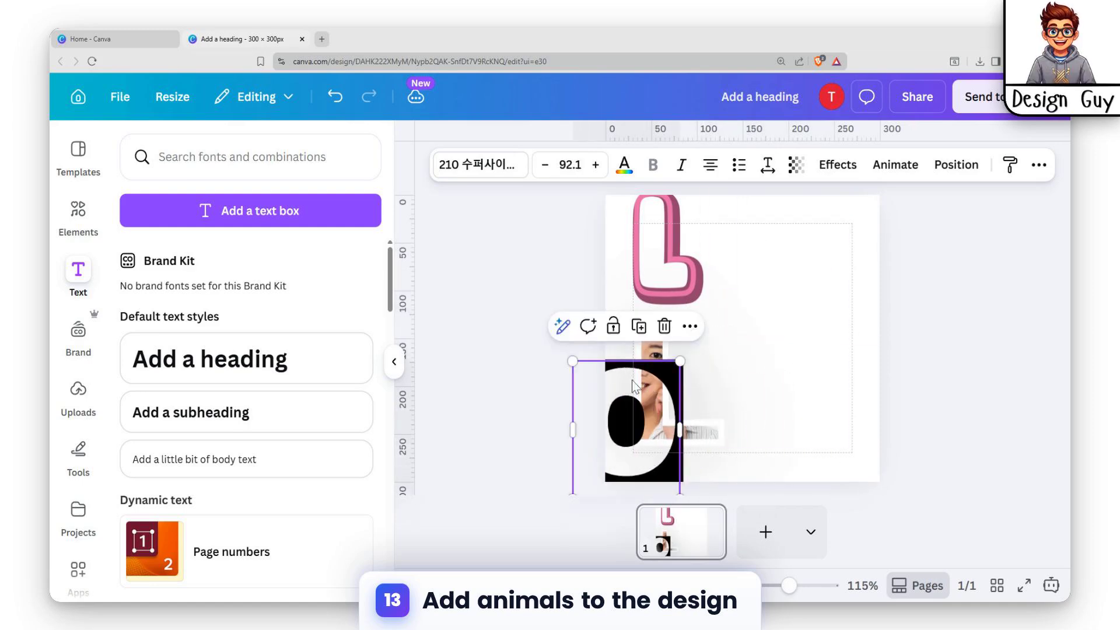
# Search the elements for "animals" and restrict the results to photos
pyautogui.click(78, 214)
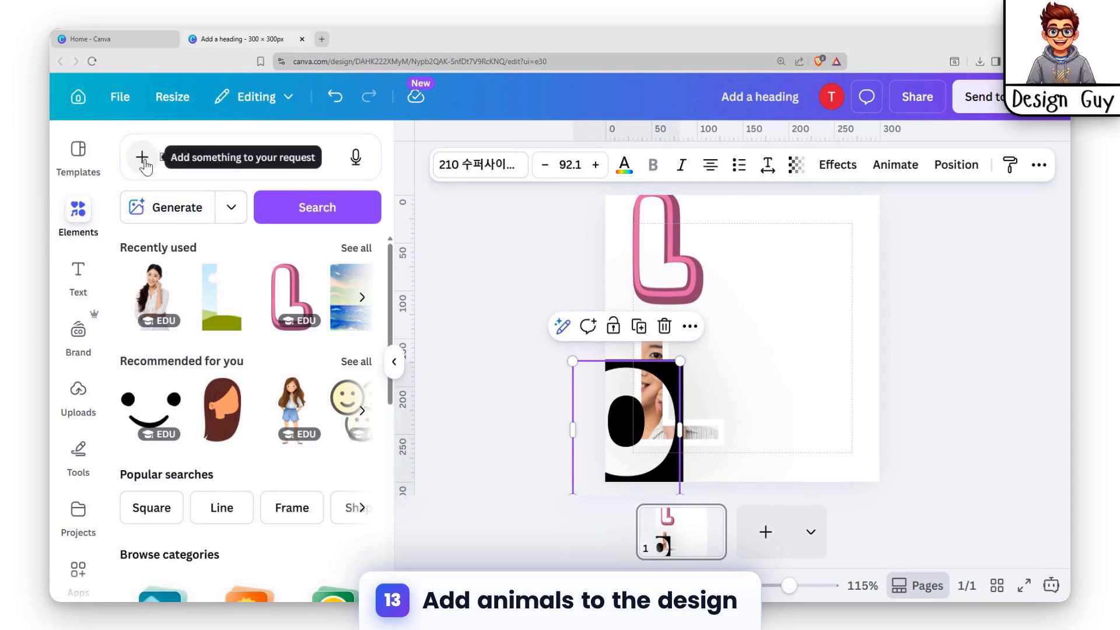
pyautogui.scroll(-7, 251, 332)
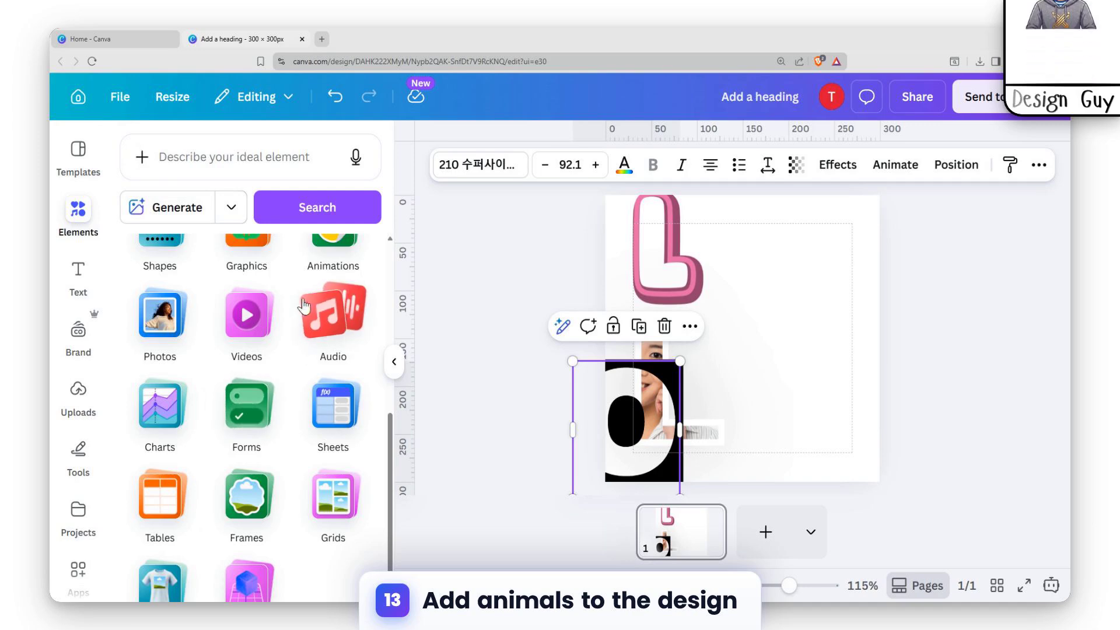
pyautogui.scroll(7, 342, 339)
pyautogui.scroll(-5, 342, 338)
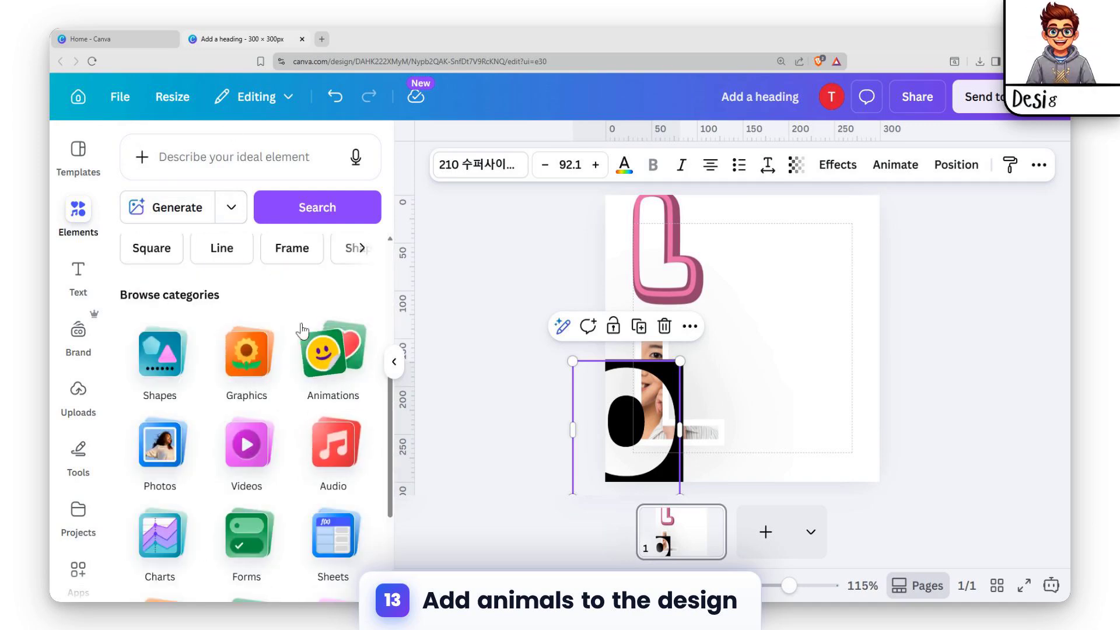
pyautogui.click(233, 146)
pyautogui.write('anima')
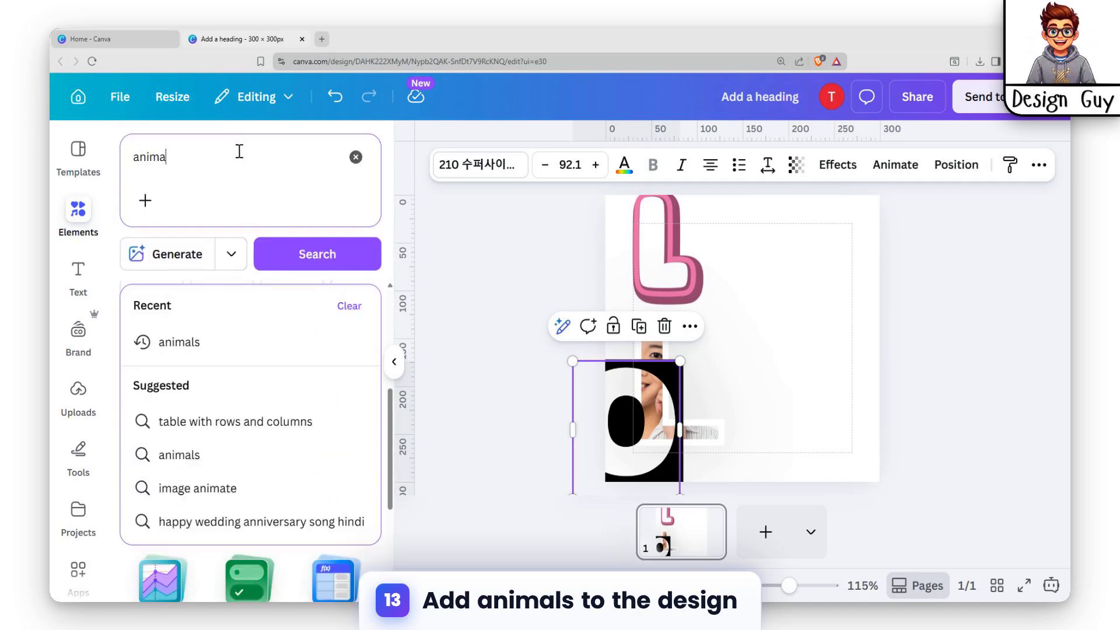
pyautogui.press('Return')
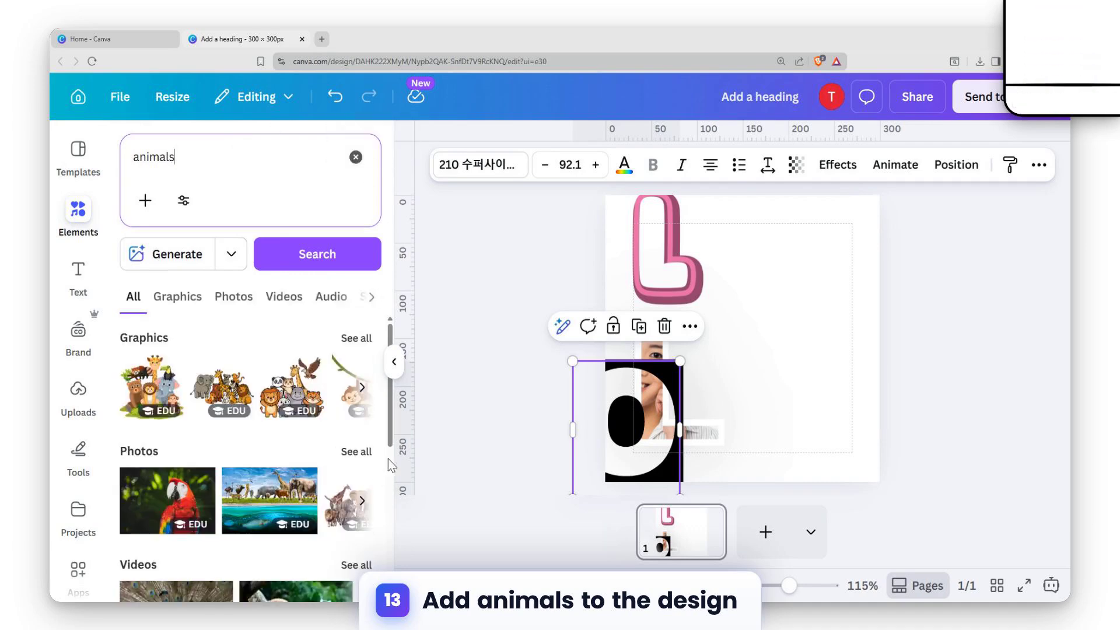
pyautogui.scroll(-3, 264, 371)
pyautogui.scroll(-2, 251, 388)
pyautogui.click(232, 295)
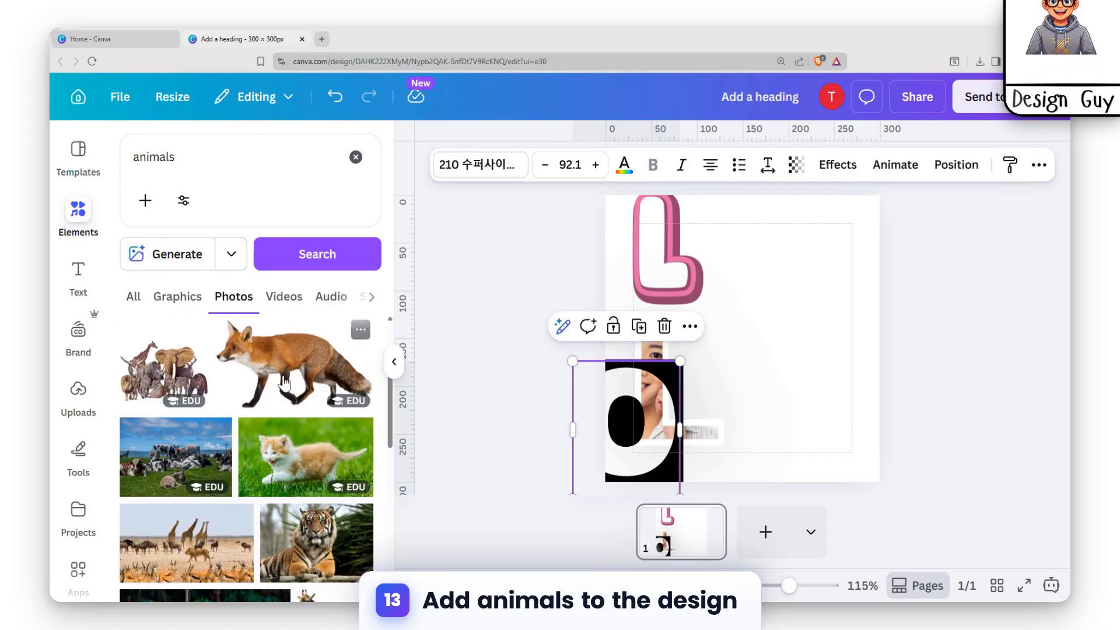
pyautogui.scroll(-3, 294, 420)
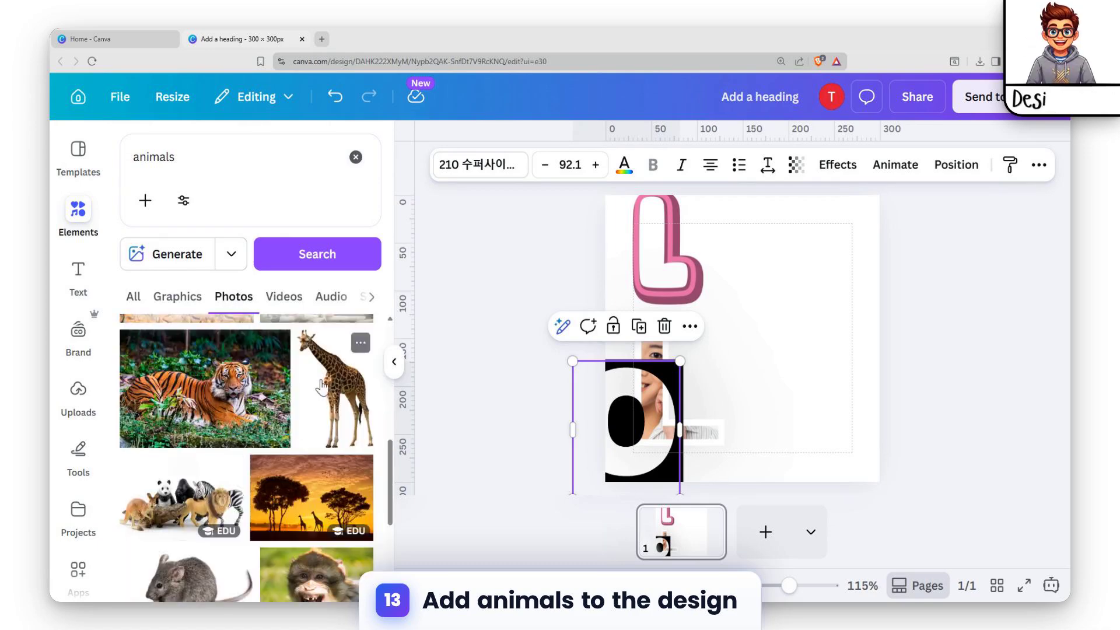
# Add the photo of the tiger lying in grass and shrink it in the page's upper-right area
pyautogui.moveTo(214, 405); pyautogui.dragTo(819, 317)
pyautogui.moveTo(725, 395); pyautogui.dragTo(836, 312)
pyautogui.moveTo(876, 290); pyautogui.dragTo(763, 286)
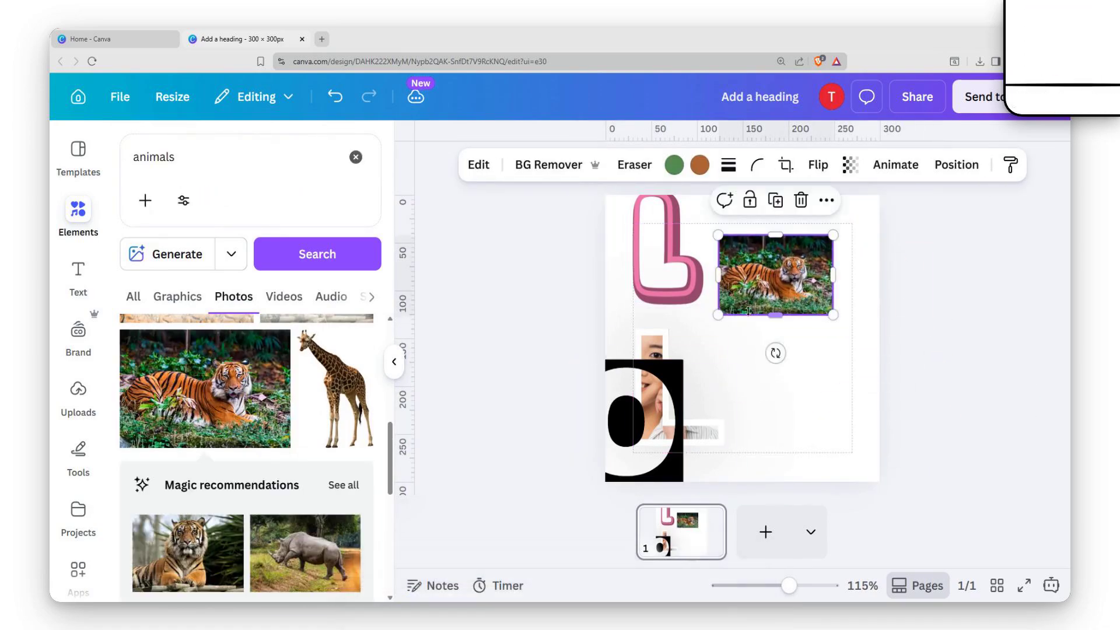
pyautogui.moveTo(725, 319); pyautogui.dragTo(747, 295)
# Add the rhino photo and shrink it to the tiger photo's width, placing it directly beneath the tiger
pyautogui.moveTo(298, 549); pyautogui.dragTo(782, 328)
pyautogui.moveTo(948, 453); pyautogui.dragTo(813, 382)
pyautogui.moveTo(757, 332); pyautogui.dragTo(778, 324)
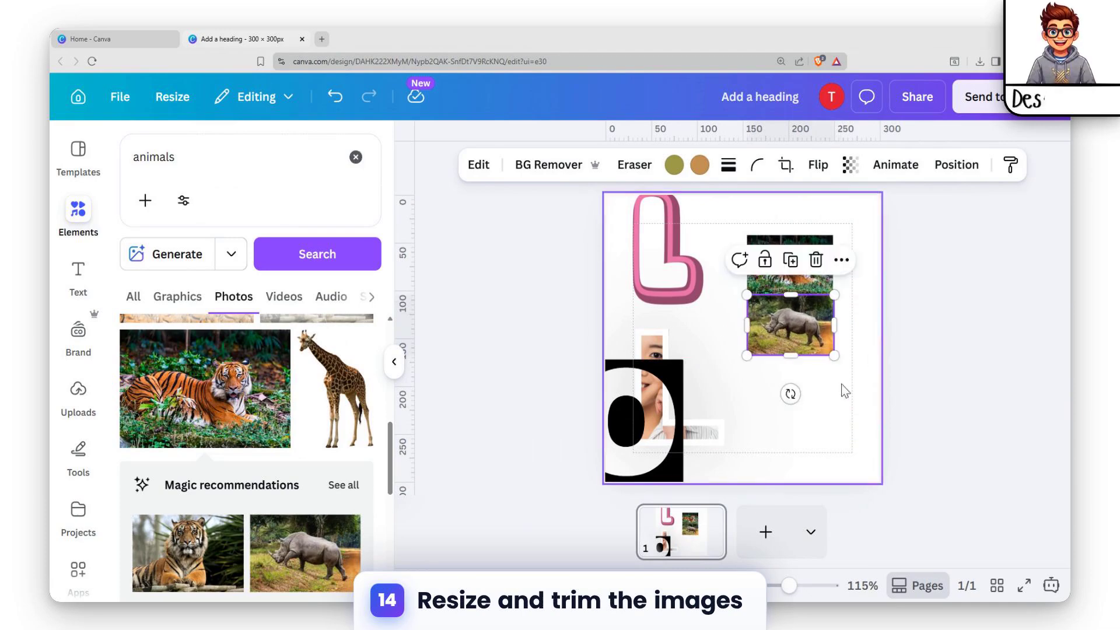
pyautogui.click(862, 372)
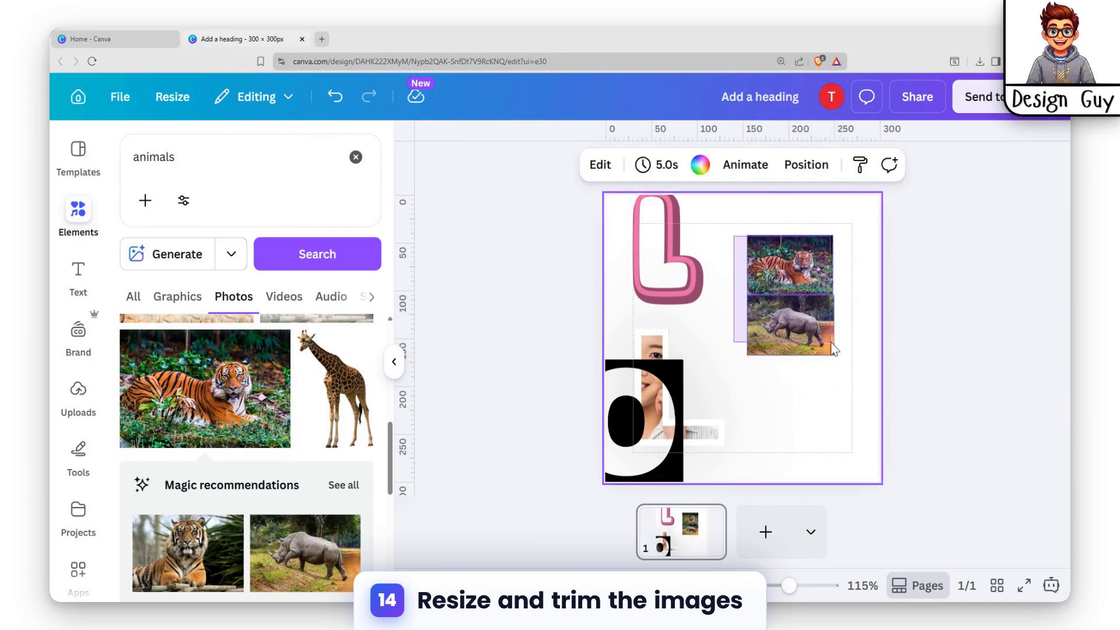
# Select the tiger and rhino photos together and move them slightly down and to the left
pyautogui.moveTo(833, 348); pyautogui.dragTo(833, 349)
pyautogui.moveTo(792, 275); pyautogui.dragTo(812, 297)
pyautogui.click(839, 290)
pyautogui.click(800, 300)
pyautogui.click(850, 277)
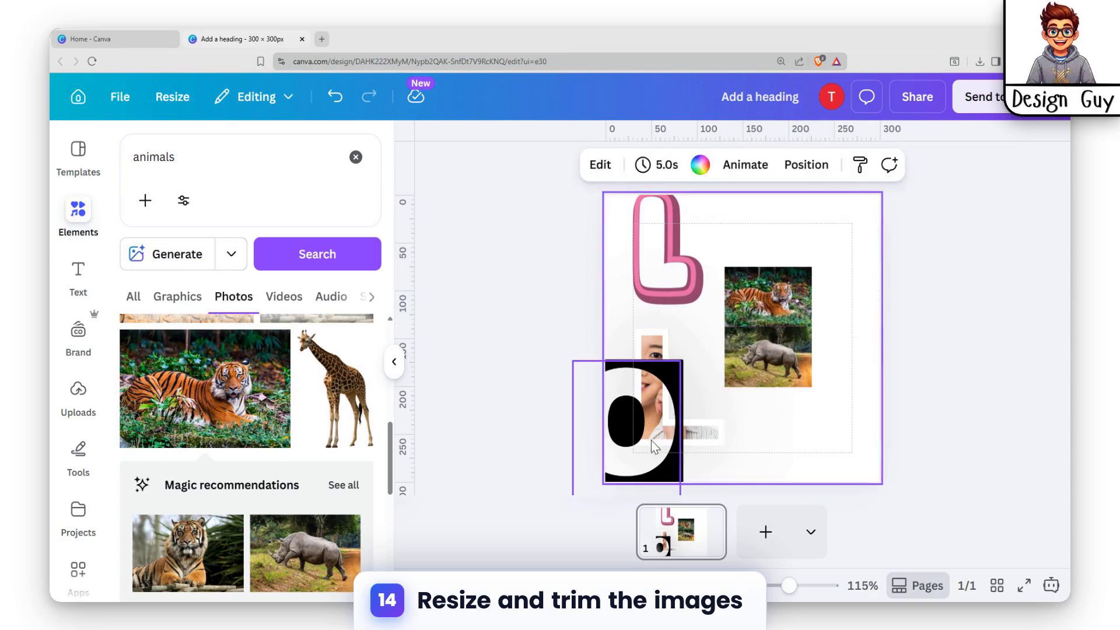
# Place the letter O over the tiger and rhino photos and reduce its font size to 78.1
pyautogui.moveTo(675, 467); pyautogui.dragTo(823, 373)
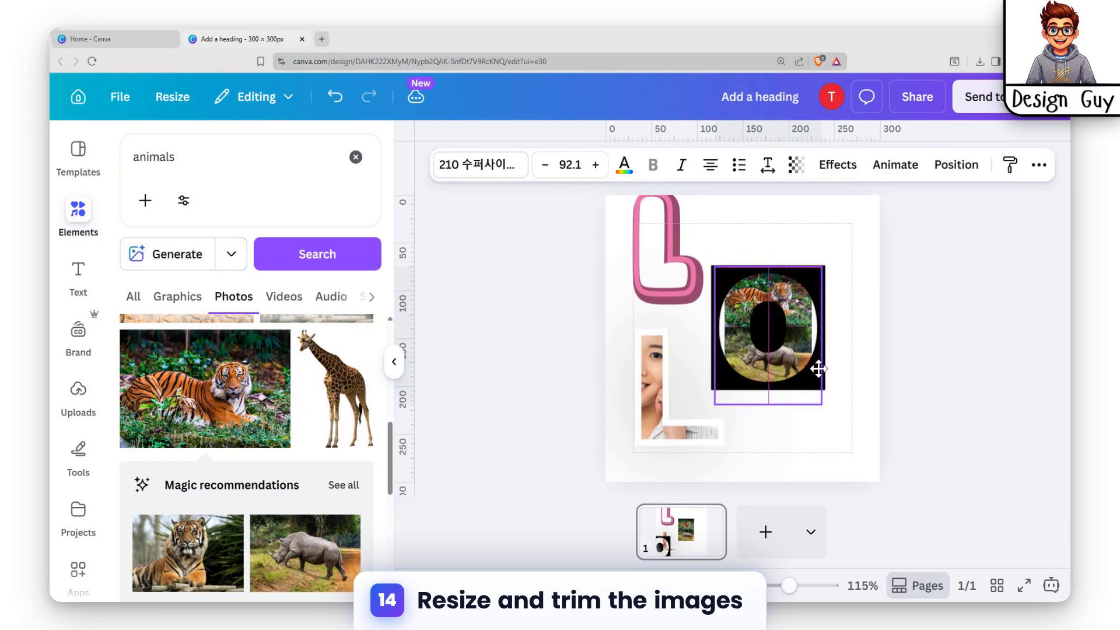
pyautogui.moveTo(710, 402); pyautogui.dragTo(721, 401)
pyautogui.moveTo(821, 396); pyautogui.dragTo(811, 385)
pyautogui.click(851, 403)
pyautogui.click(772, 380)
pyautogui.click(758, 433)
pyautogui.click(766, 381)
pyautogui.click(831, 233)
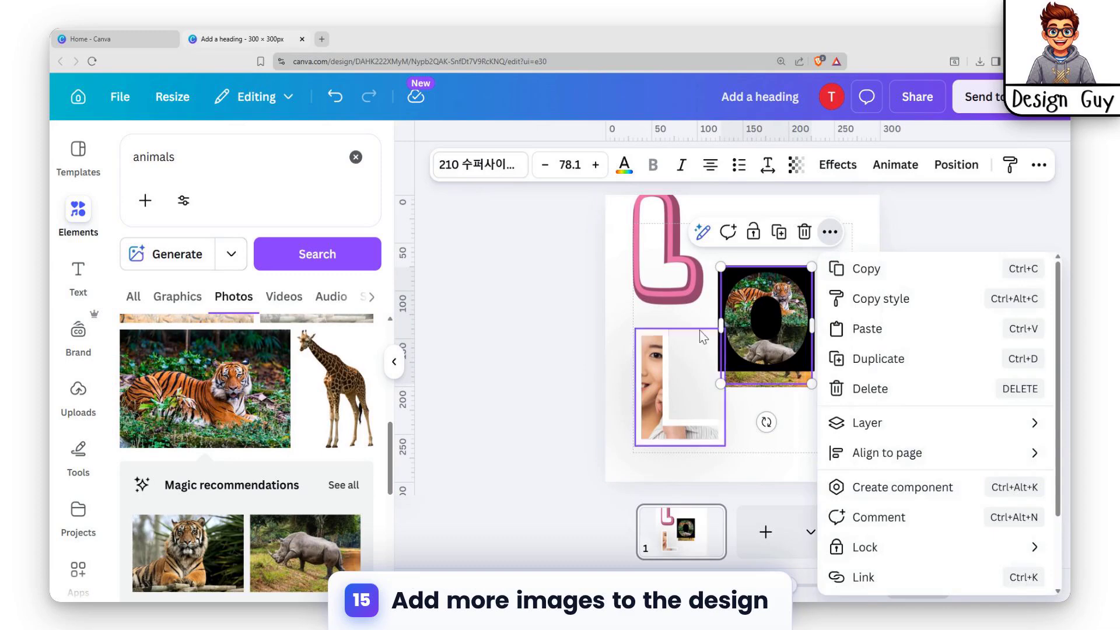
pyautogui.click(691, 290)
pyautogui.click(843, 322)
# Crop the rhino photo's lower edge up to the bottom of the O's black background
pyautogui.click(793, 380)
pyautogui.scroll(5, 801, 396)
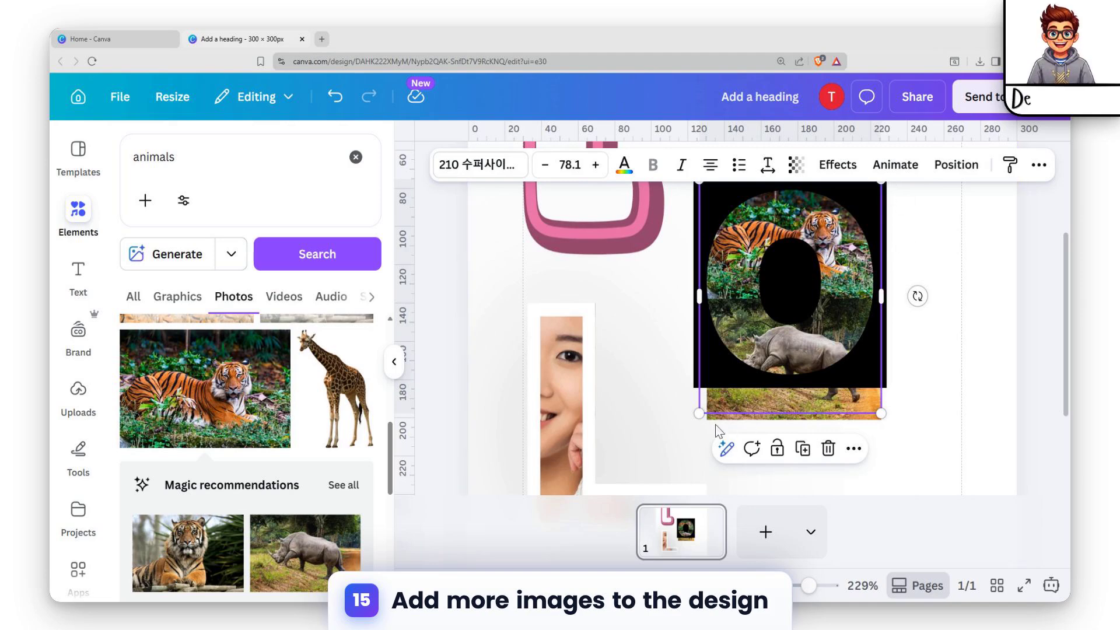
pyautogui.click(804, 387)
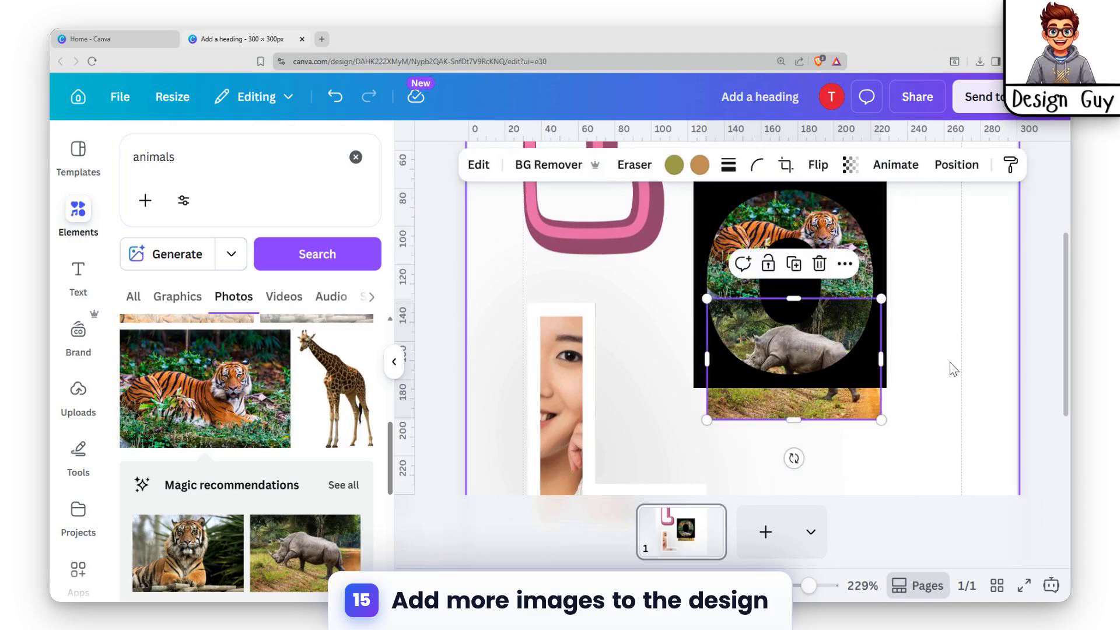
pyautogui.moveTo(793, 421); pyautogui.dragTo(792, 387)
pyautogui.click(962, 315)
pyautogui.scroll(-3, 948, 315)
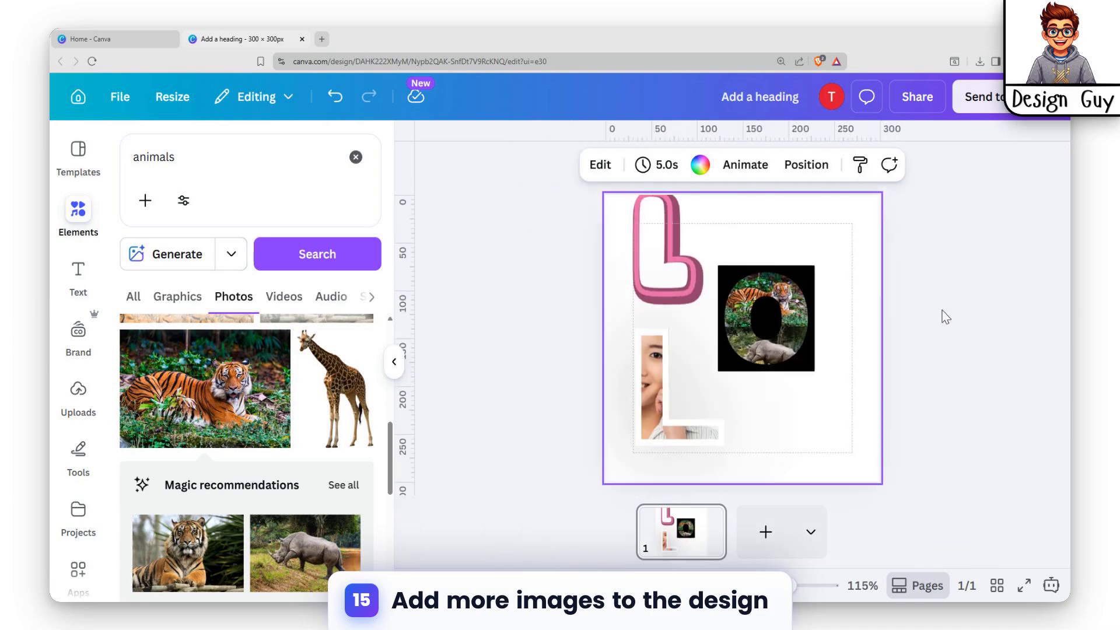
# Shift the letter O together with its tiger and rhino photos slightly to the right
pyautogui.moveTo(751, 278); pyautogui.dragTo(845, 409)
pyautogui.click(842, 419)
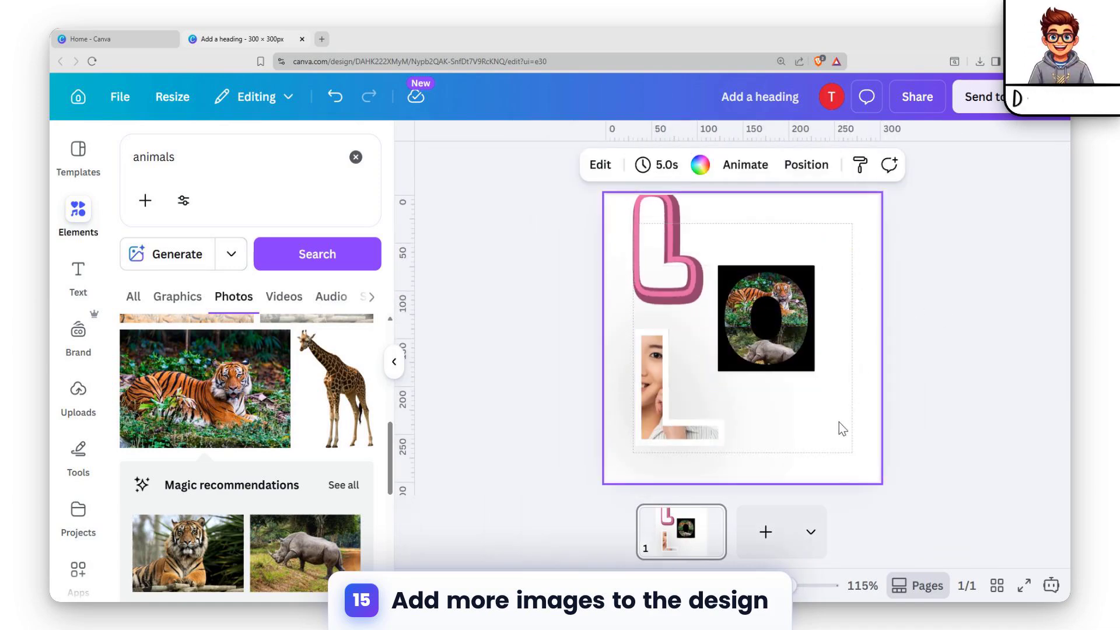
pyautogui.scroll(3, 830, 406)
pyautogui.scroll(1, 897, 357)
pyautogui.scroll(2, 930, 265)
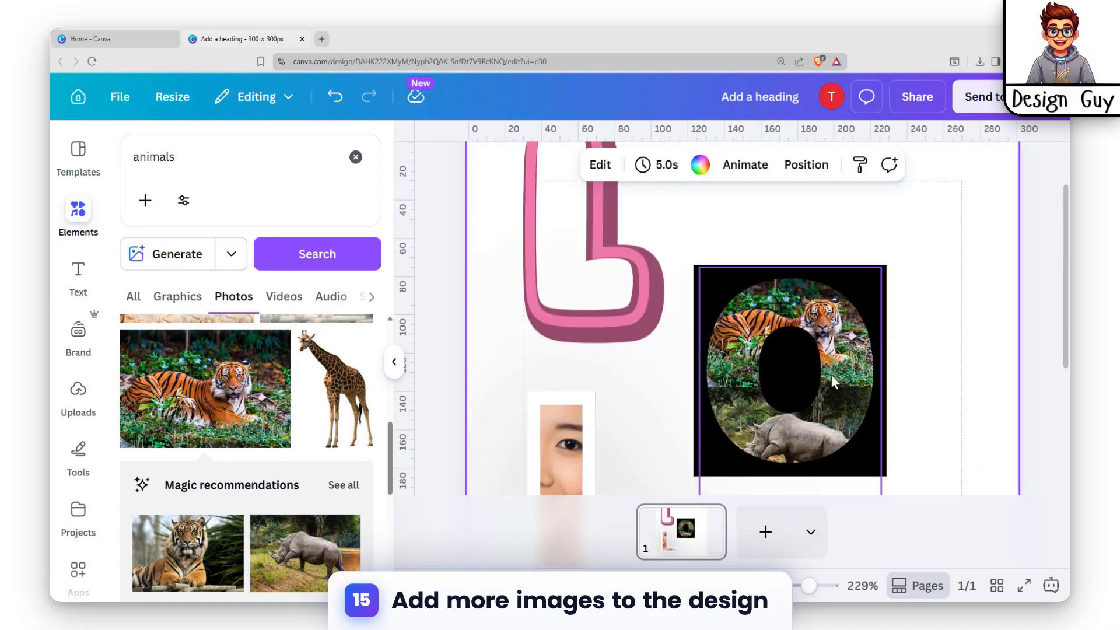
pyautogui.moveTo(871, 293)
pyautogui.mouseDown()
pyautogui.moveTo(867, 327)
pyautogui.moveTo(875, 291)
pyautogui.mouseUp()
pyautogui.click(936, 241)
pyautogui.scroll(-4, 545, 338)
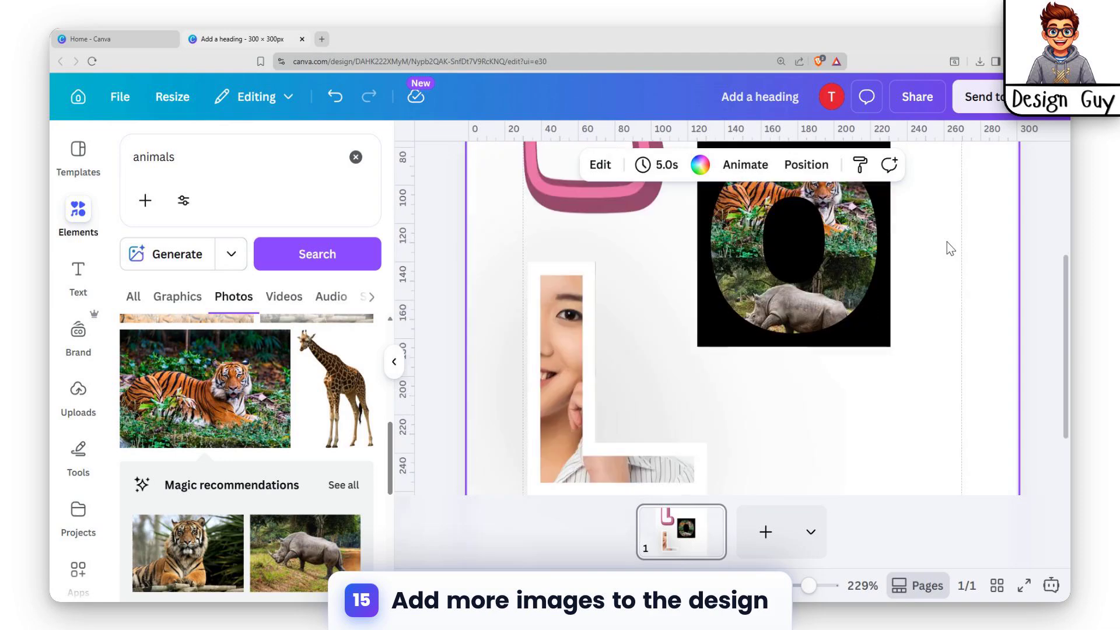
# Examine the photo-filled L, the pink L and the animal-filled O on the page
pyautogui.click(580, 299)
pyautogui.scroll(4, 677, 370)
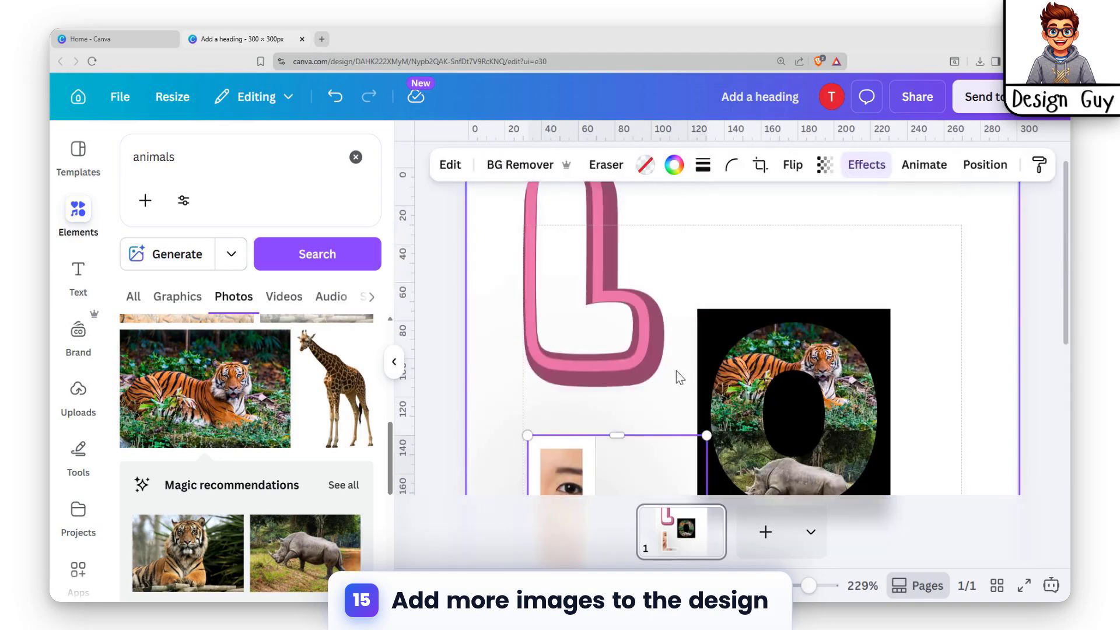
pyautogui.click(765, 415)
pyautogui.scroll(-4, 928, 287)
pyautogui.scroll(4, 932, 263)
pyautogui.click(933, 261)
pyautogui.scroll(-3, 933, 262)
pyautogui.scroll(-2, 930, 272)
# Move the pink L to the page's lower-right area and shift the animal-filled O and photo-filled L up and to the left
pyautogui.moveTo(636, 280); pyautogui.dragTo(849, 448)
pyautogui.click(676, 271)
pyautogui.moveTo(670, 263); pyautogui.dragTo(778, 362)
pyautogui.click(839, 278)
pyautogui.moveTo(642, 311); pyautogui.dragTo(715, 315)
pyautogui.click(868, 454)
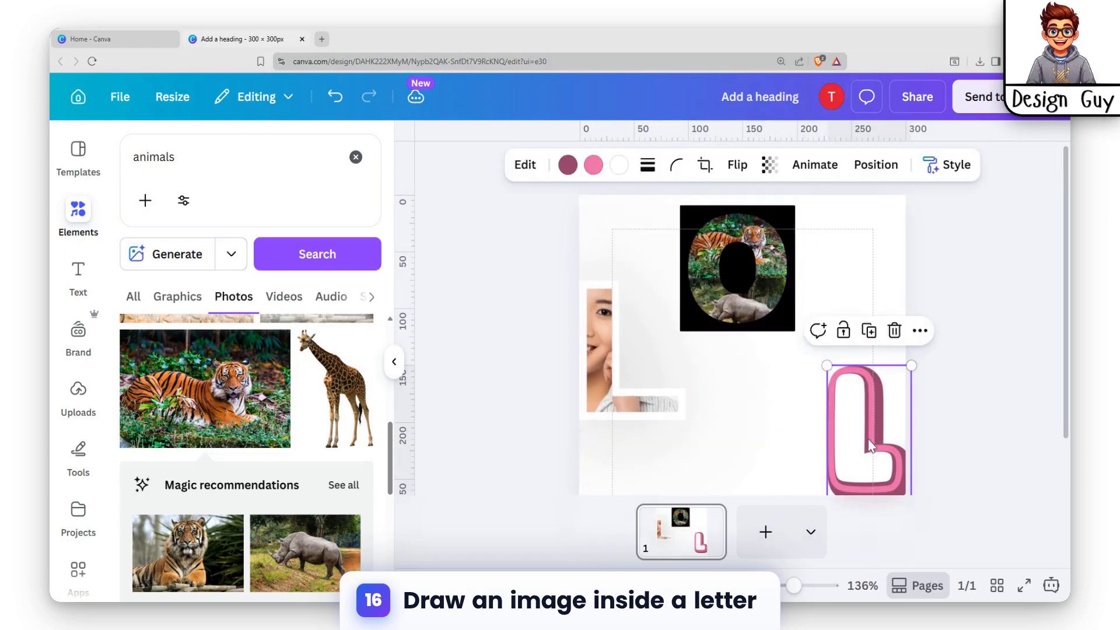
pyautogui.moveTo(868, 454); pyautogui.dragTo(800, 447)
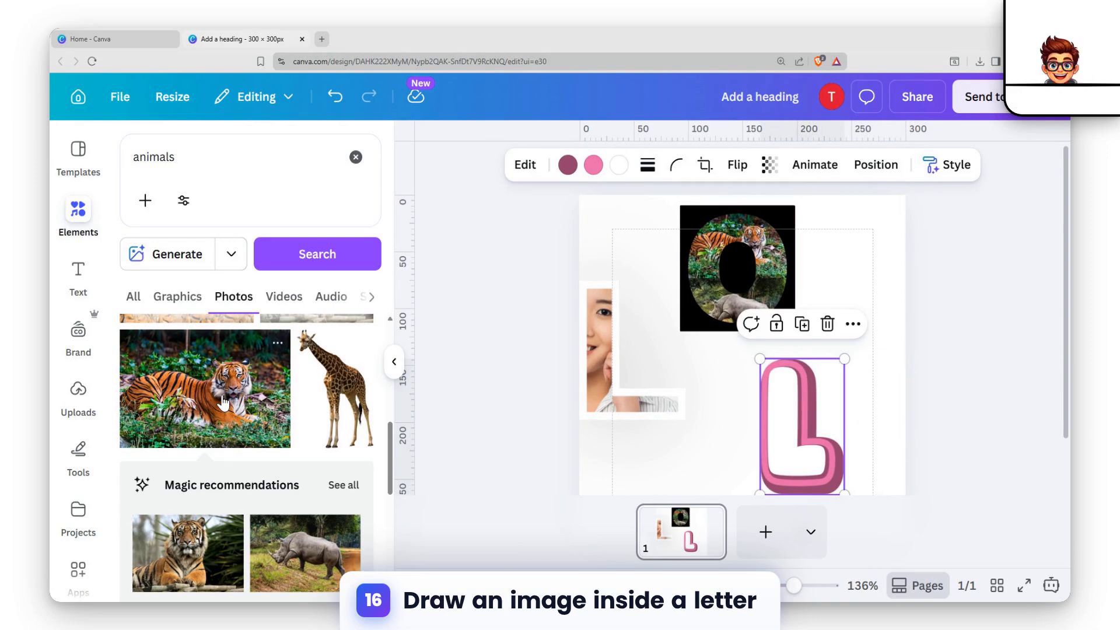
# Add the standing giraffe photo, shrink it and place it over the stem of the pink L
pyautogui.scroll(2, 224, 403)
pyautogui.click(345, 503)
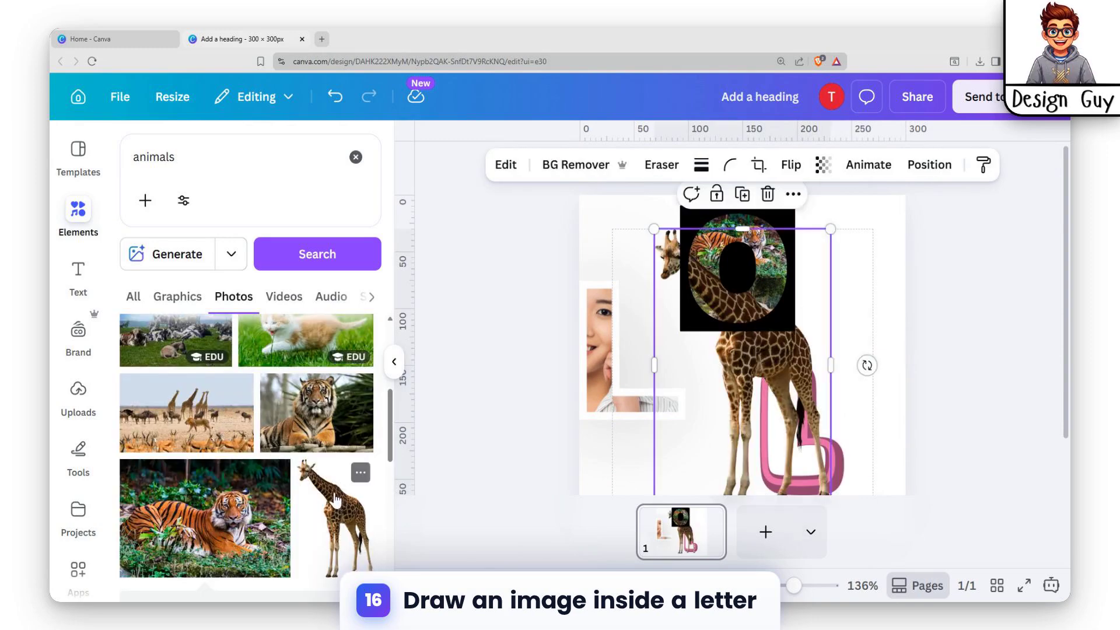
pyautogui.moveTo(654, 230); pyautogui.dragTo(753, 418)
pyautogui.moveTo(819, 430); pyautogui.dragTo(780, 413)
pyautogui.click(860, 392)
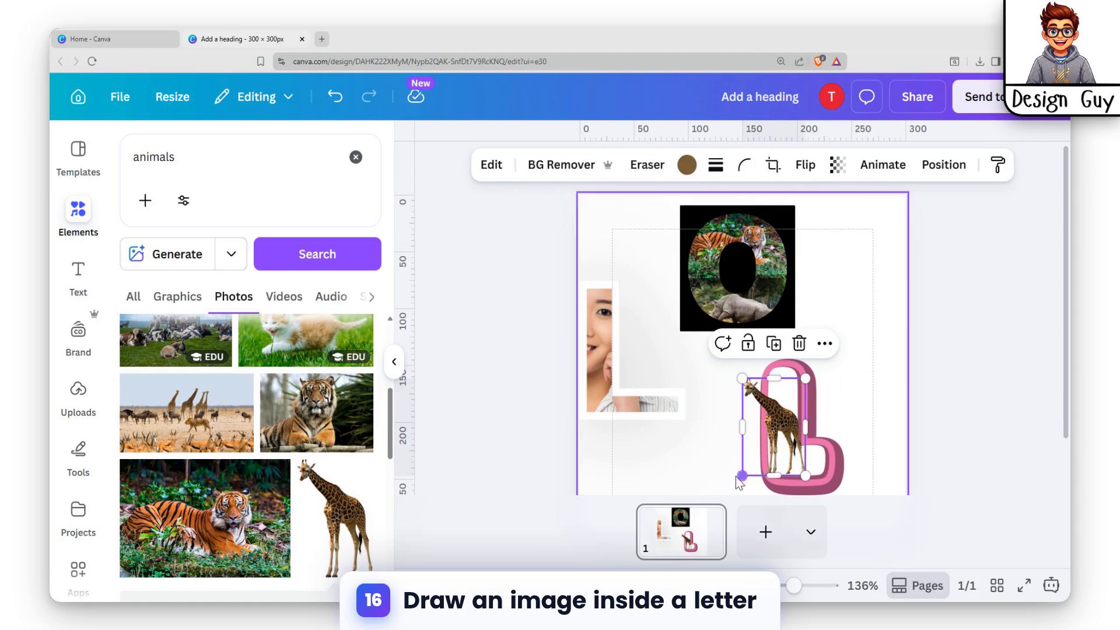
pyautogui.moveTo(743, 475); pyautogui.dragTo(747, 468)
pyautogui.moveTo(782, 427); pyautogui.dragTo(788, 430)
pyautogui.click(897, 373)
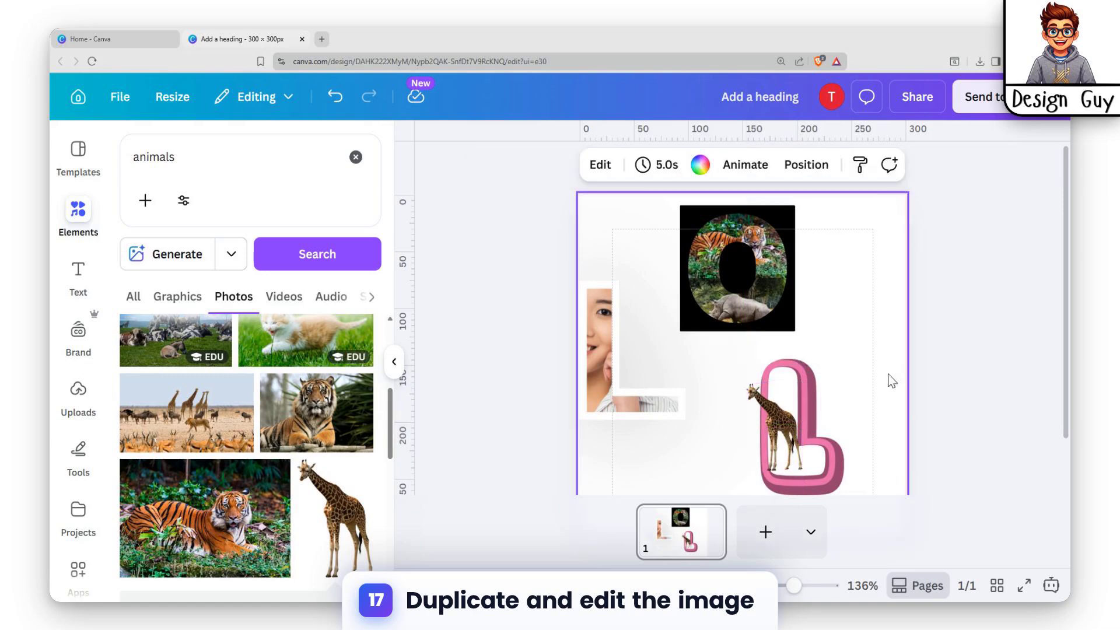
# Shrink the giraffe further so it fits inside the lower part of the pink L's stem
pyautogui.click(778, 431)
pyautogui.moveTo(746, 471); pyautogui.dragTo(751, 462)
pyautogui.click(850, 422)
pyautogui.click(804, 423)
pyautogui.click(757, 406)
pyautogui.moveTo(751, 383); pyautogui.dragTo(790, 465)
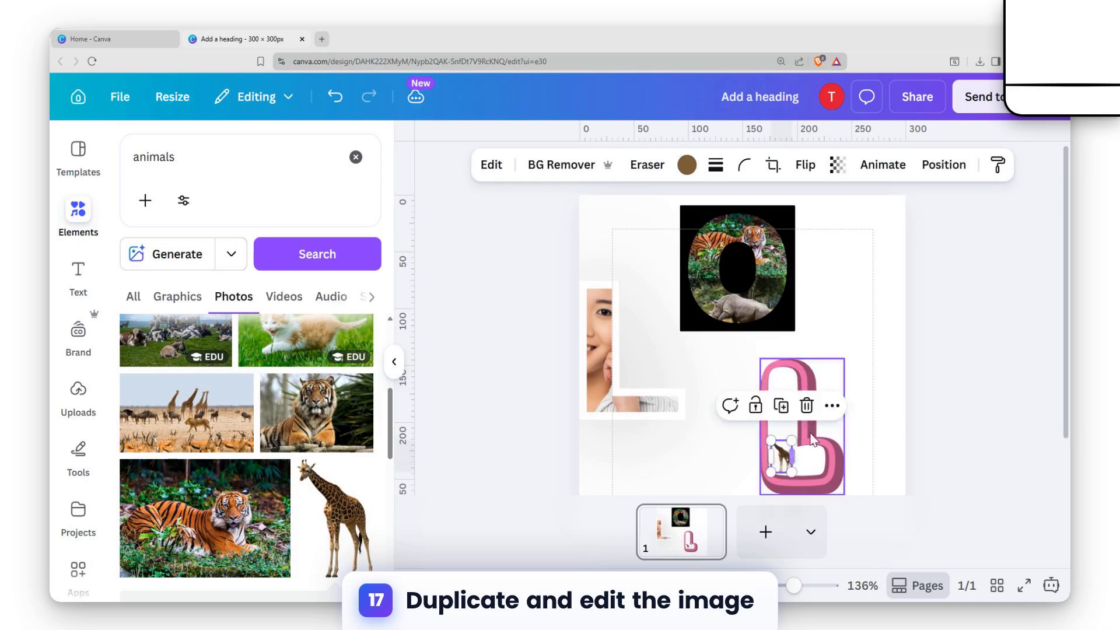
pyautogui.click(901, 385)
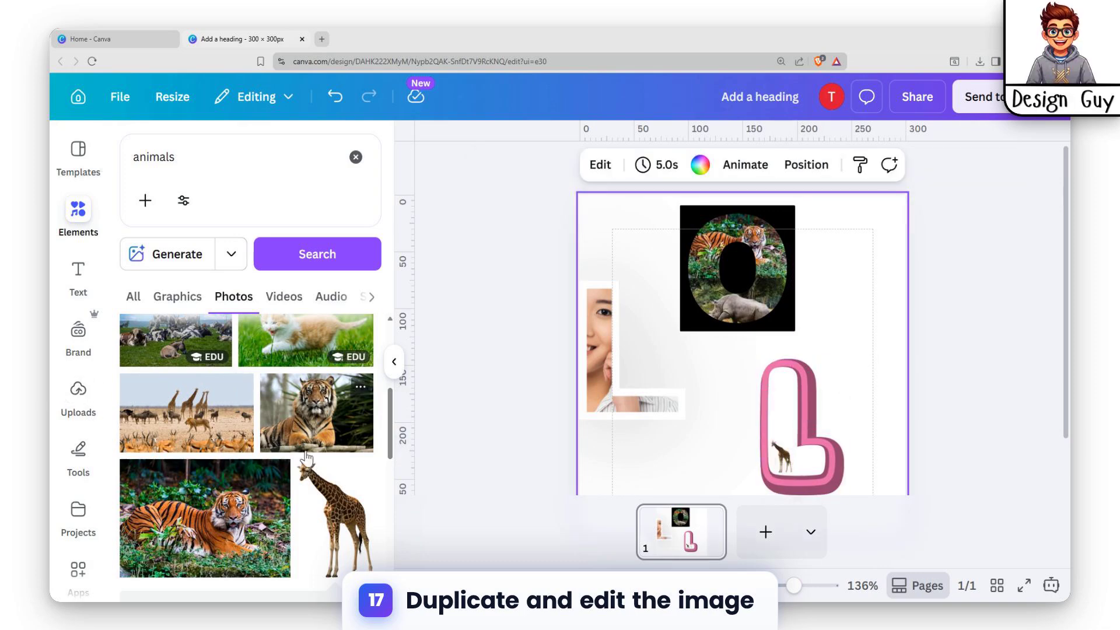
# Add the grey mouse photo, shrink it to fit above the giraffe inside the pink L, and adjust both animals' positions
pyautogui.scroll(-6, 306, 452)
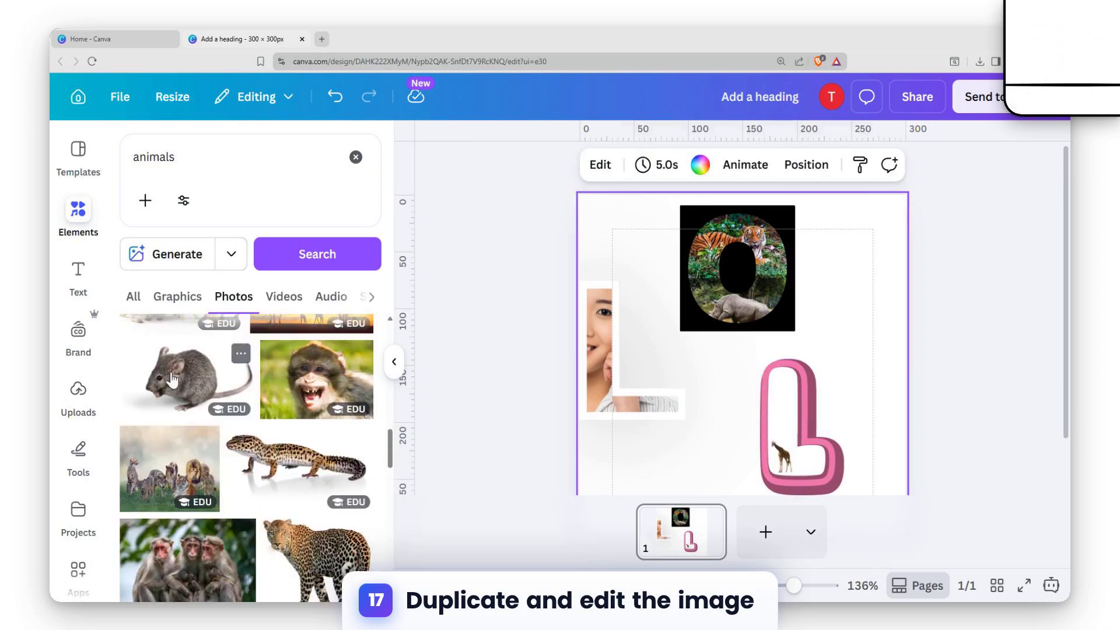
pyautogui.click(173, 379)
pyautogui.moveTo(612, 305); pyautogui.dragTo(776, 420)
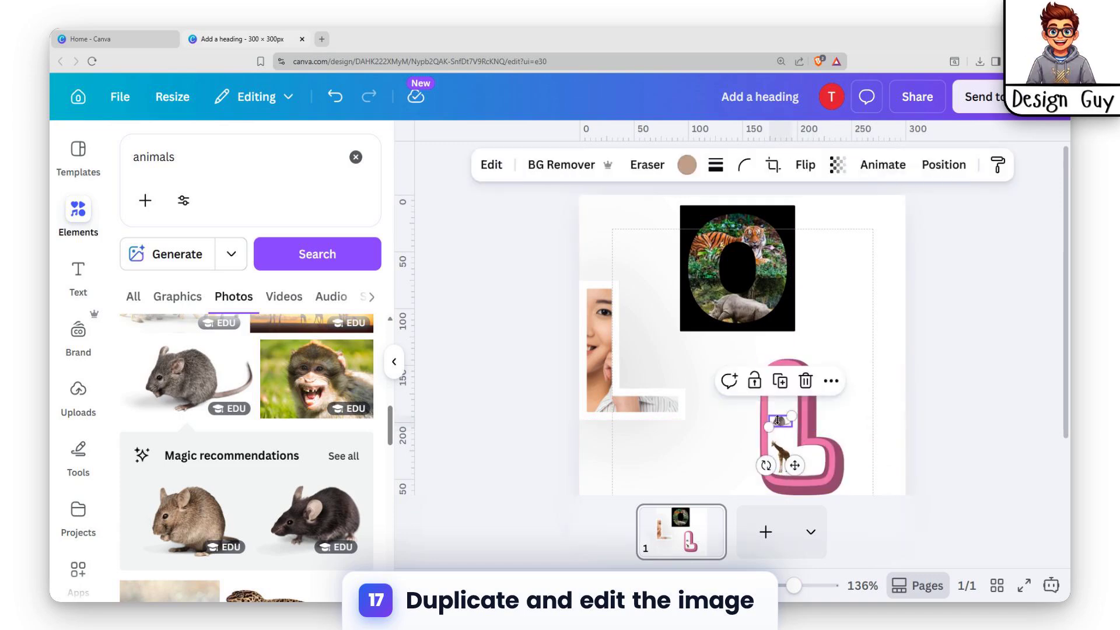
pyautogui.click(785, 458)
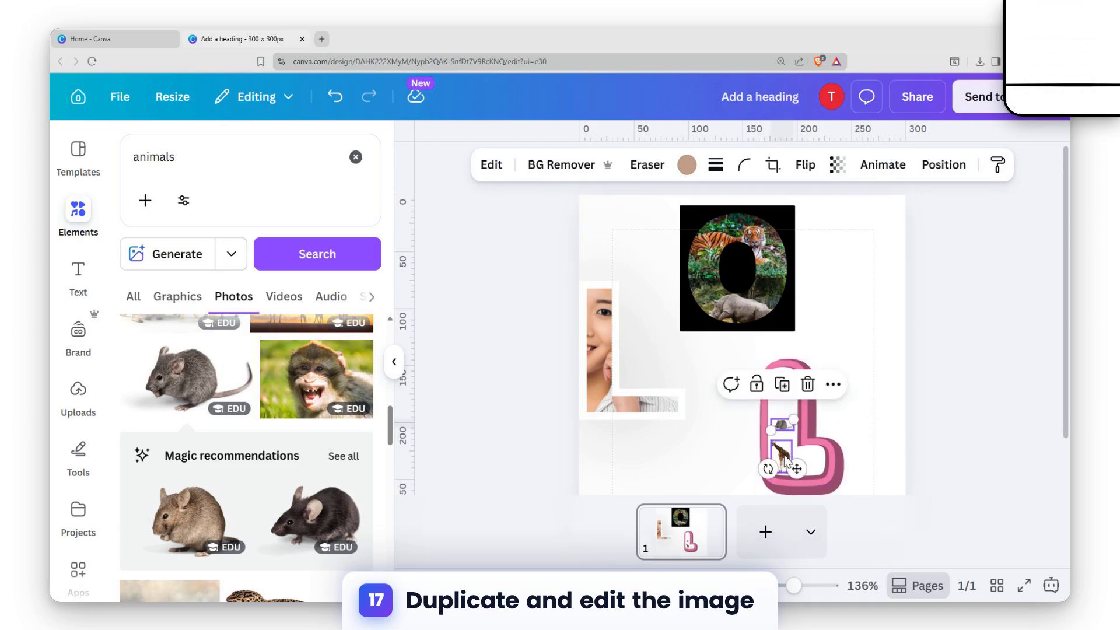
pyautogui.click(849, 414)
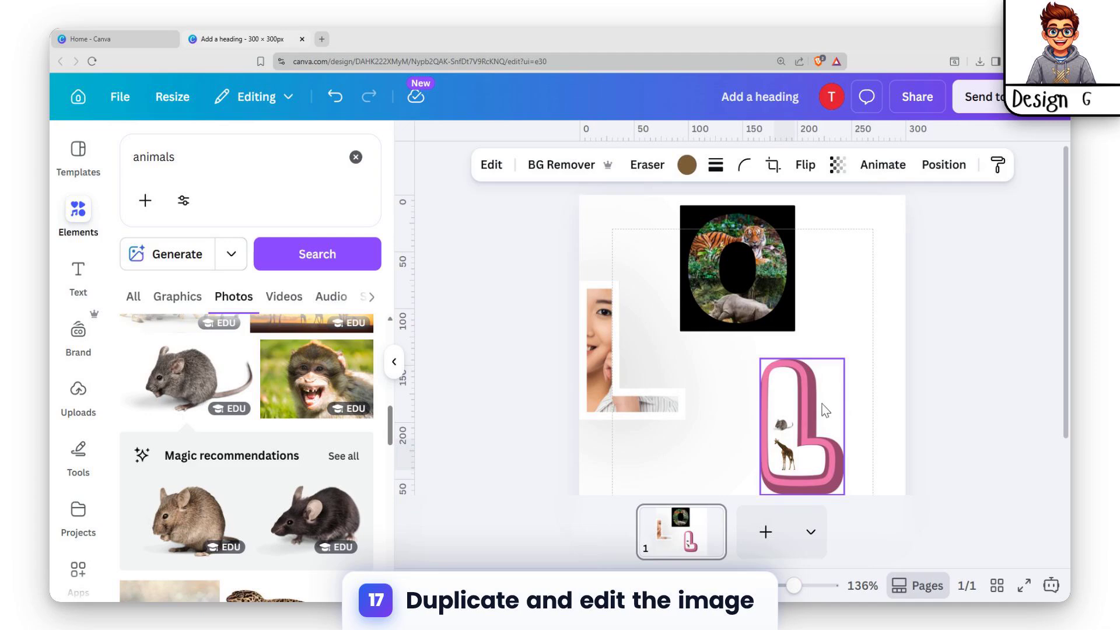
pyautogui.click(803, 372)
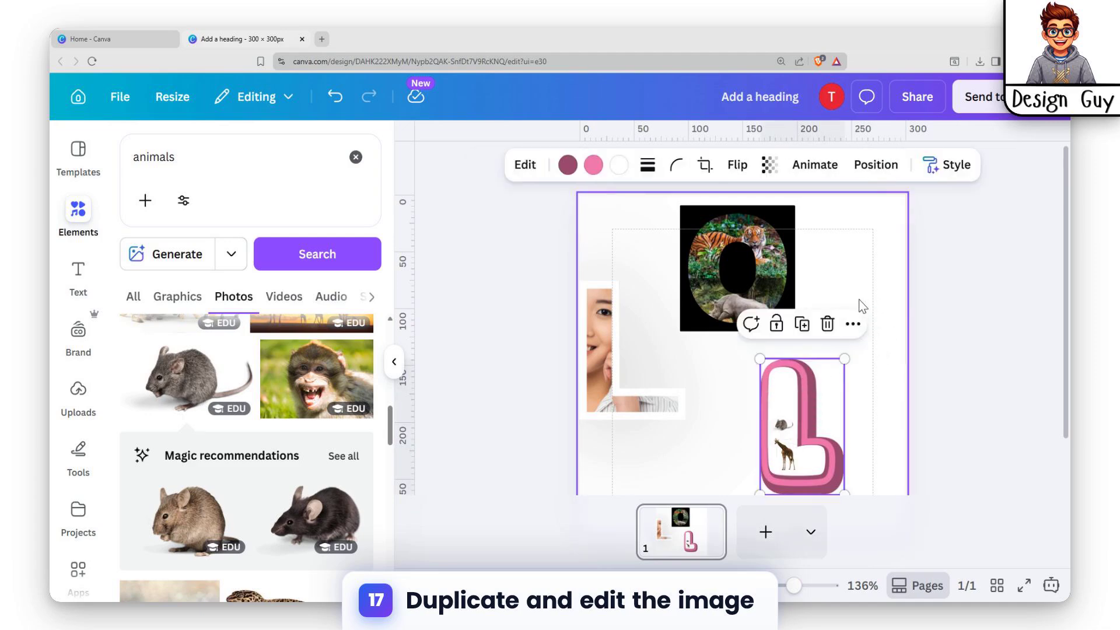
# Duplicate the pink L, set the copy's transparency to 34 and place it exactly over the original L and its animals
pyautogui.click(802, 323)
pyautogui.moveTo(827, 430); pyautogui.dragTo(686, 374)
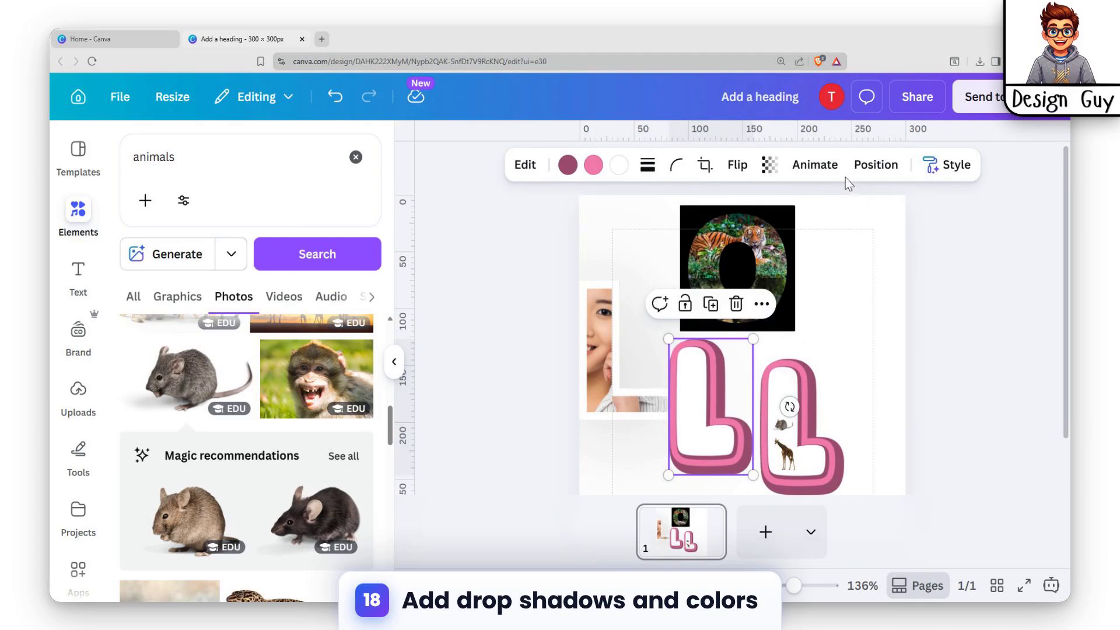
pyautogui.click(770, 165)
pyautogui.moveTo(811, 240); pyautogui.dragTo(730, 245)
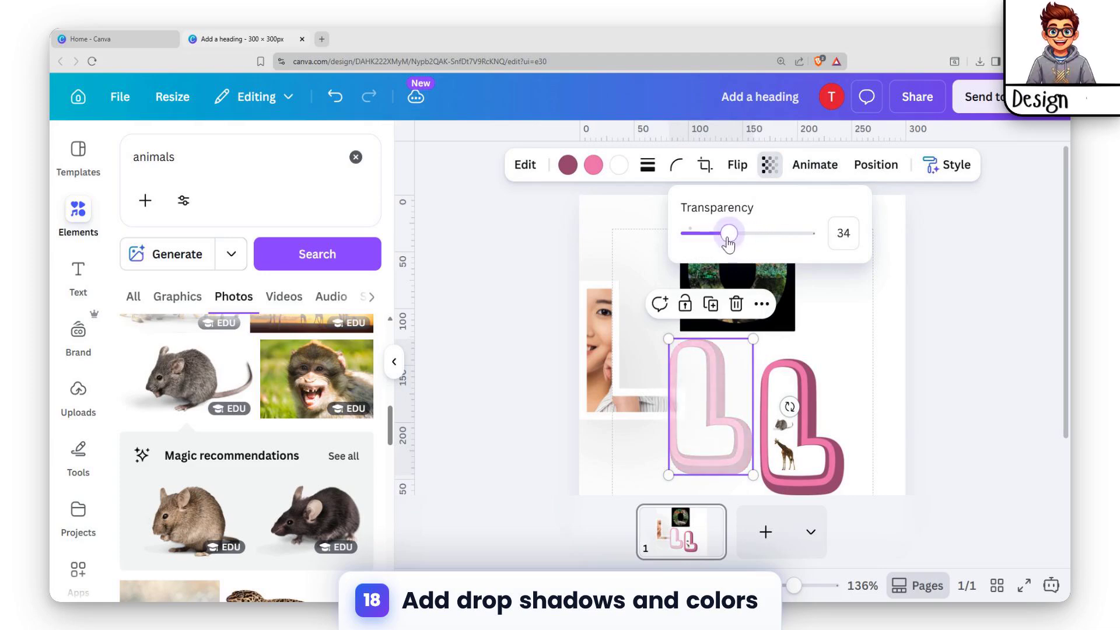
pyautogui.moveTo(708, 398); pyautogui.dragTo(796, 428)
pyautogui.click(888, 328)
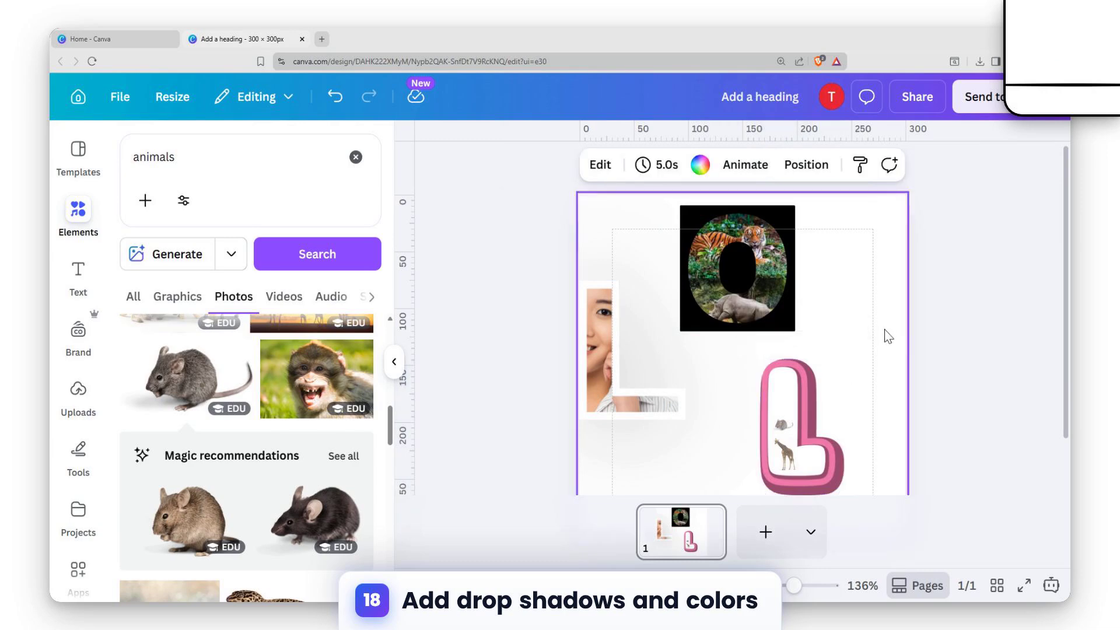
# Open image editing for the translucent pink L copy and try the warm Bali and Bronz filters on it
pyautogui.click(814, 465)
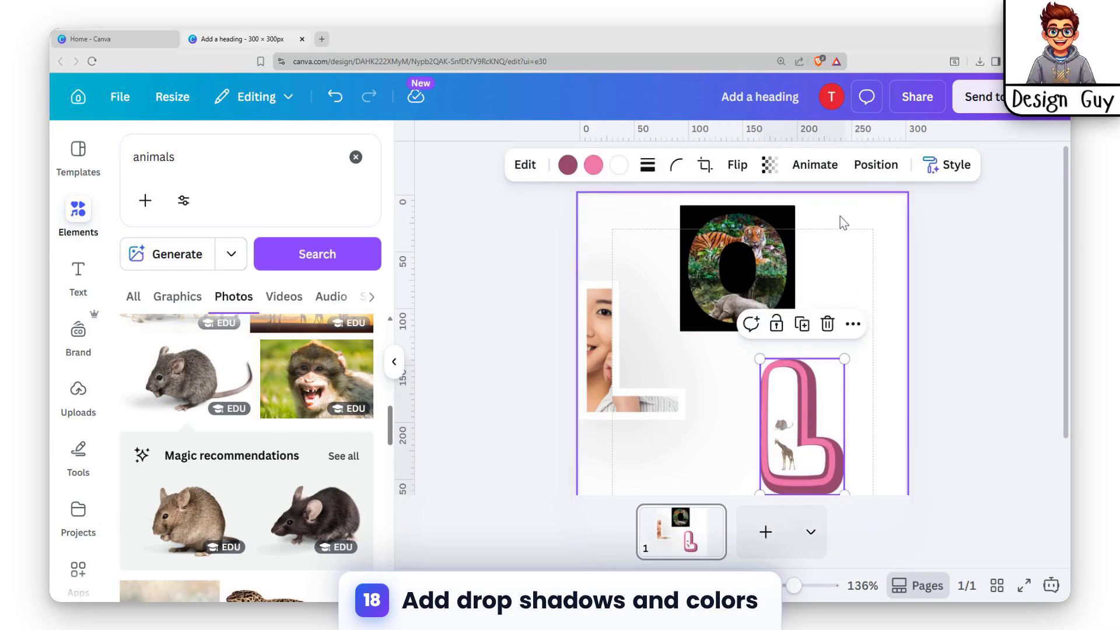
pyautogui.scroll(-2, 833, 289)
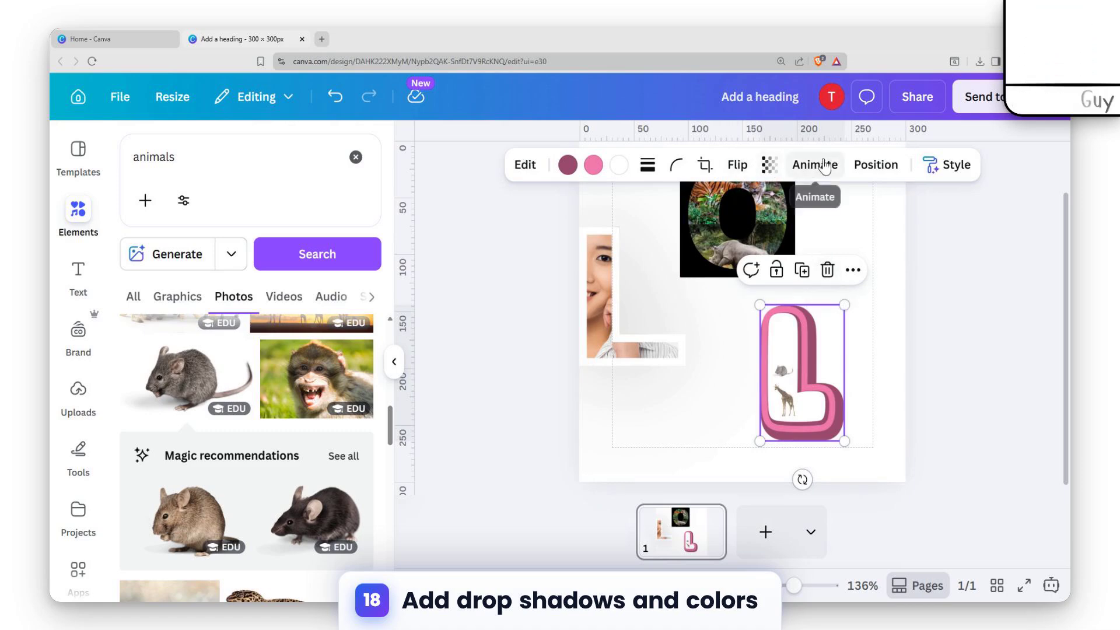
pyautogui.click(522, 174)
pyautogui.scroll(-5, 197, 478)
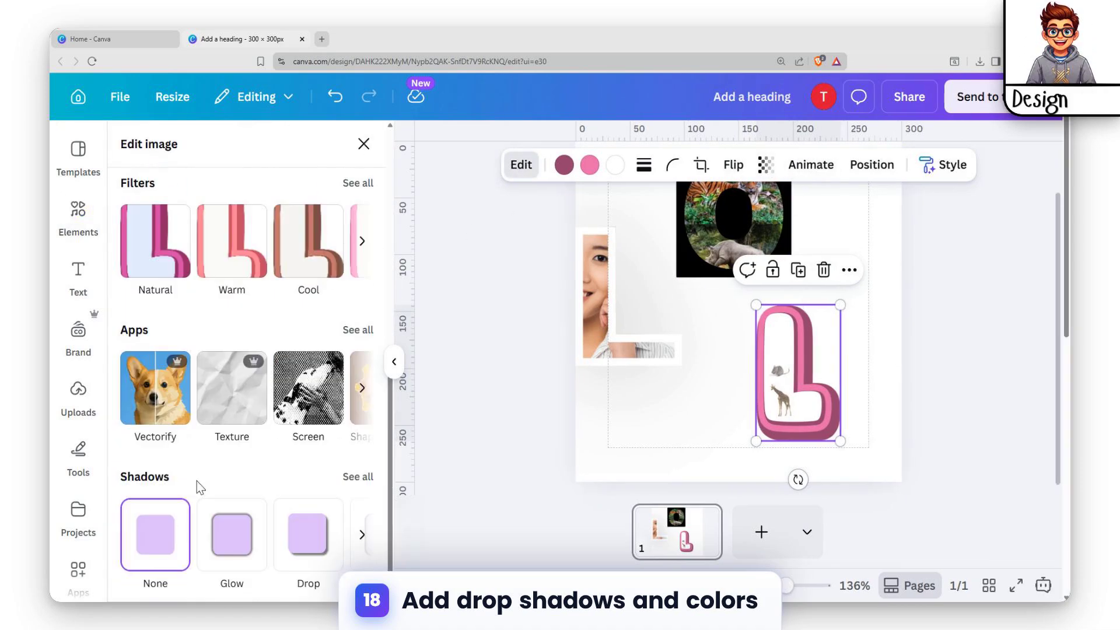
pyautogui.click(228, 251)
pyautogui.click(157, 445)
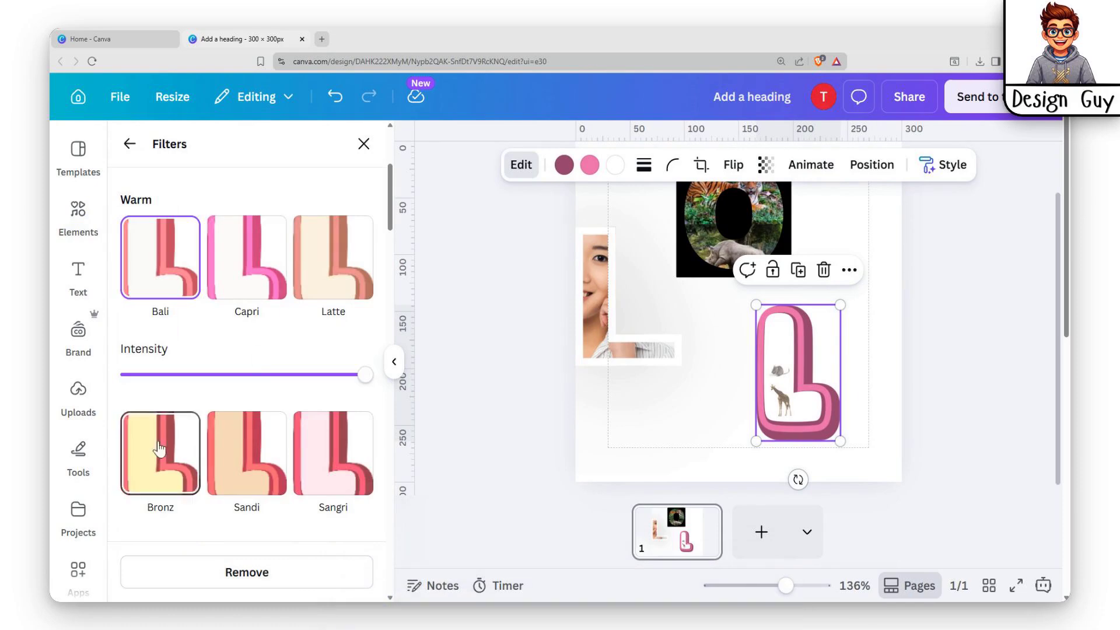
# Try the Rustiq and Scandi filters on the pink L copy and settle on the soft Oceanic filter
pyautogui.scroll(-16, 226, 430)
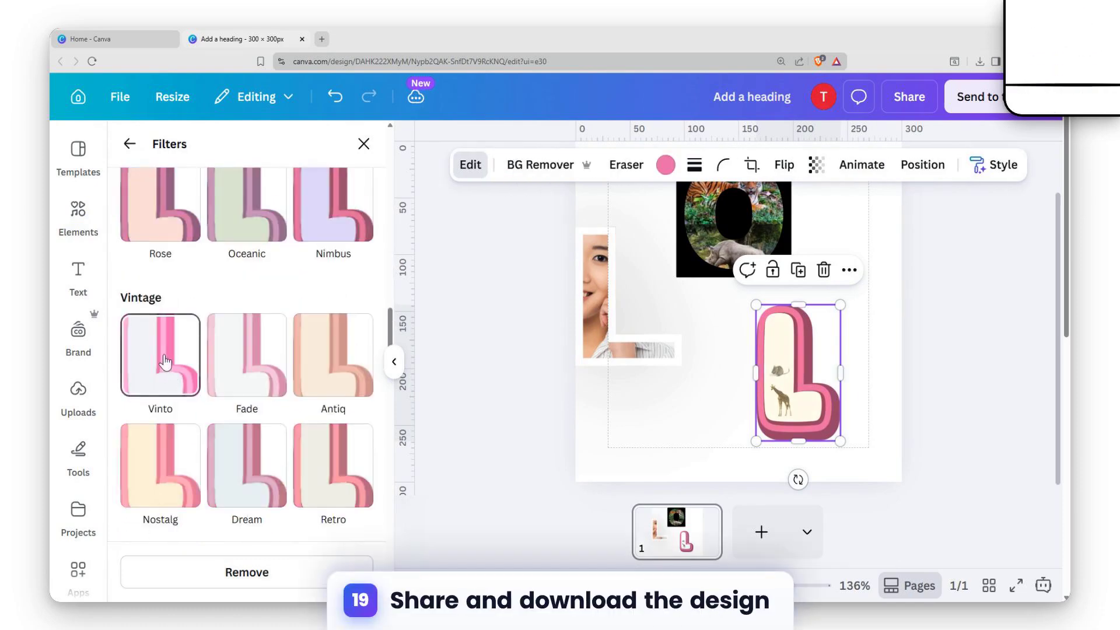
pyautogui.scroll(10, 165, 369)
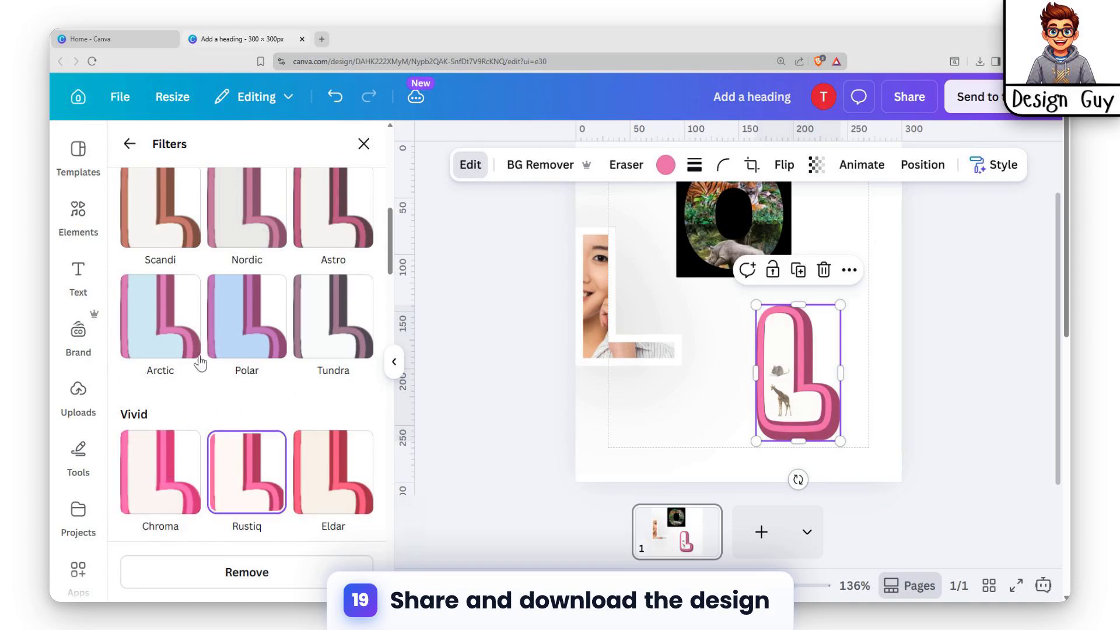
pyautogui.click(146, 229)
pyautogui.scroll(-8, 308, 370)
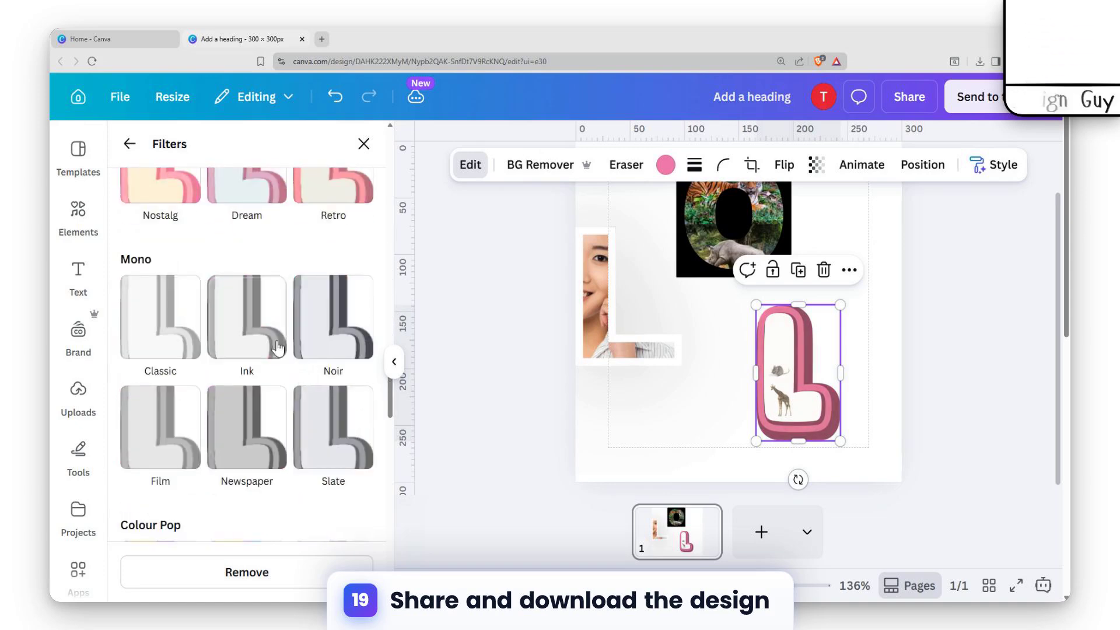
pyautogui.scroll(4, 290, 365)
pyautogui.click(257, 187)
pyautogui.scroll(-5, 261, 240)
pyautogui.scroll(9, 234, 292)
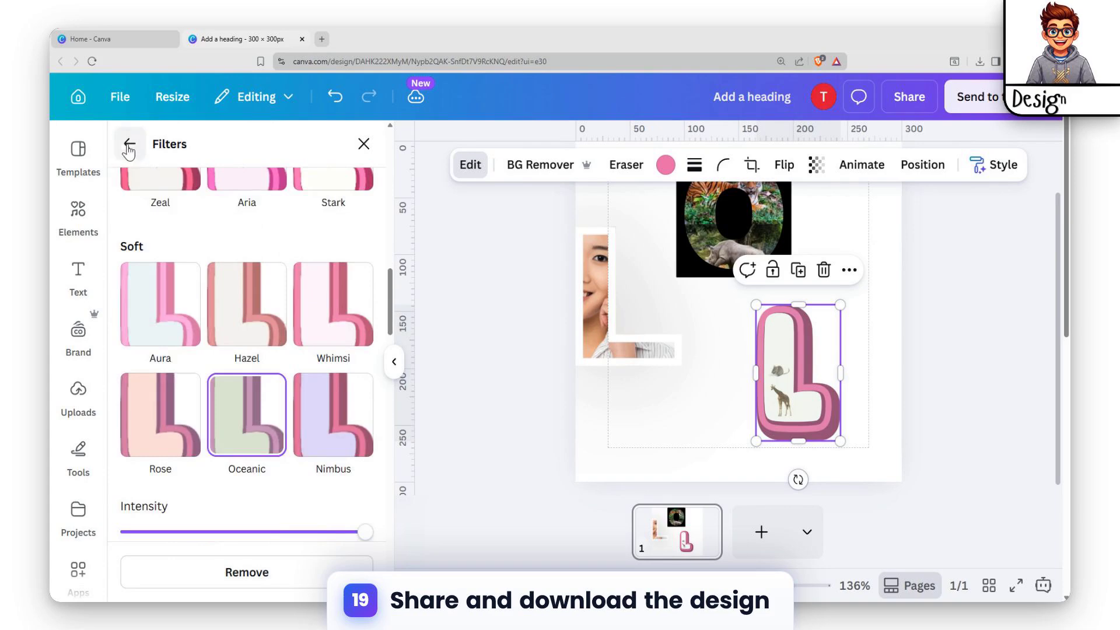
# Try the Drop shadow on the pink L copy, settle on the Glow shadow and deselect the letter
pyautogui.click(129, 144)
pyautogui.click(247, 534)
pyautogui.click(293, 542)
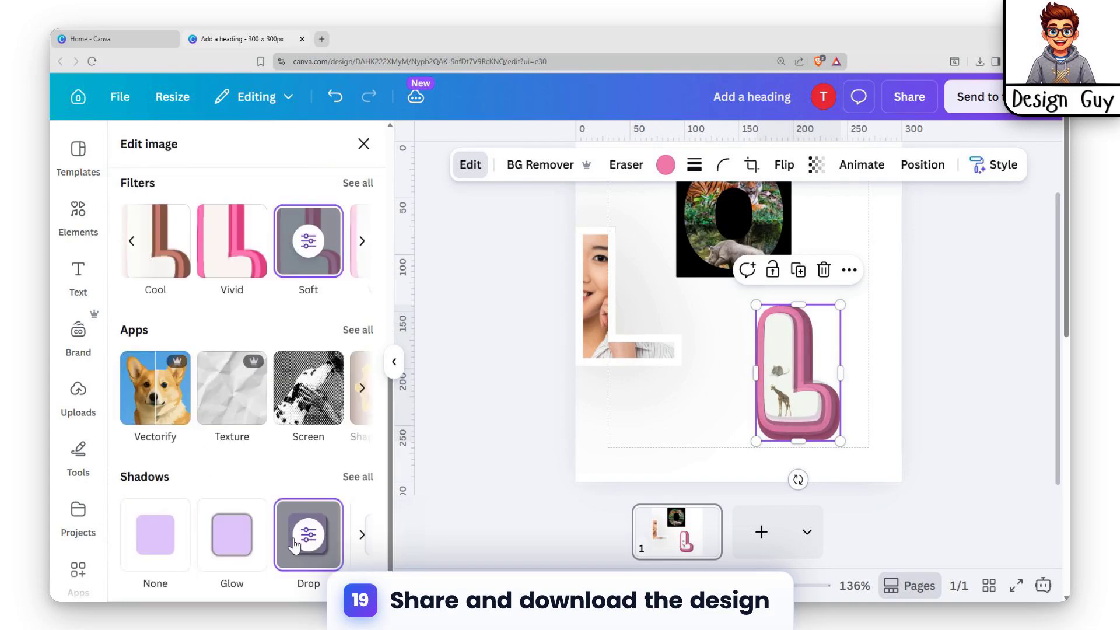
pyautogui.click(240, 543)
pyautogui.click(868, 330)
pyautogui.click(814, 393)
pyautogui.click(875, 296)
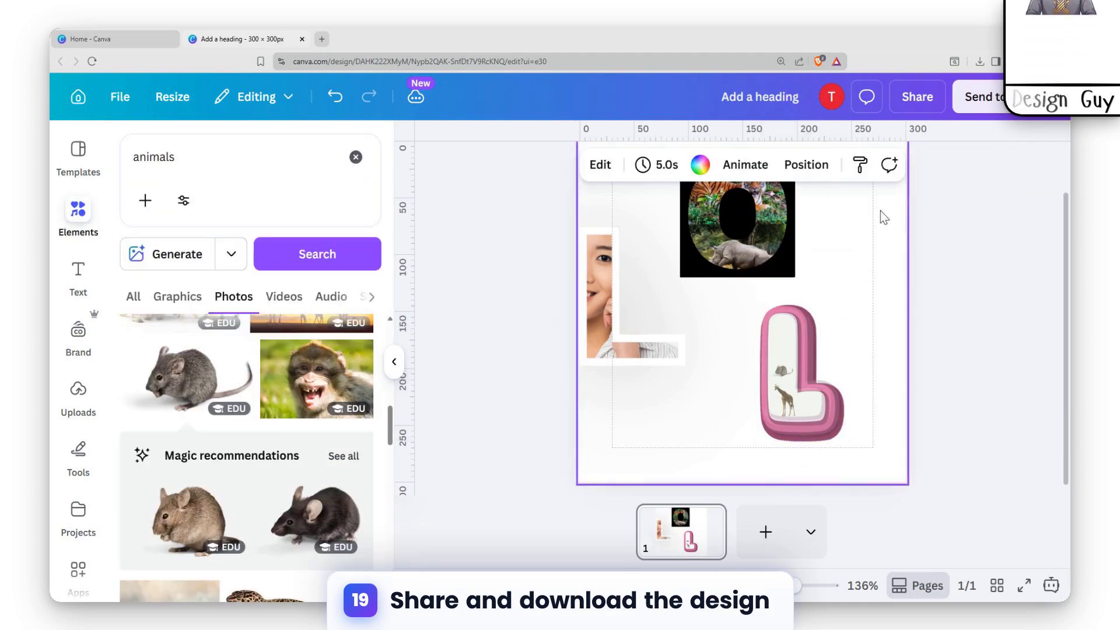
# Deselect everything on the page and clear the "animals" element search
pyautogui.scroll(1, 877, 231)
pyautogui.click(487, 303)
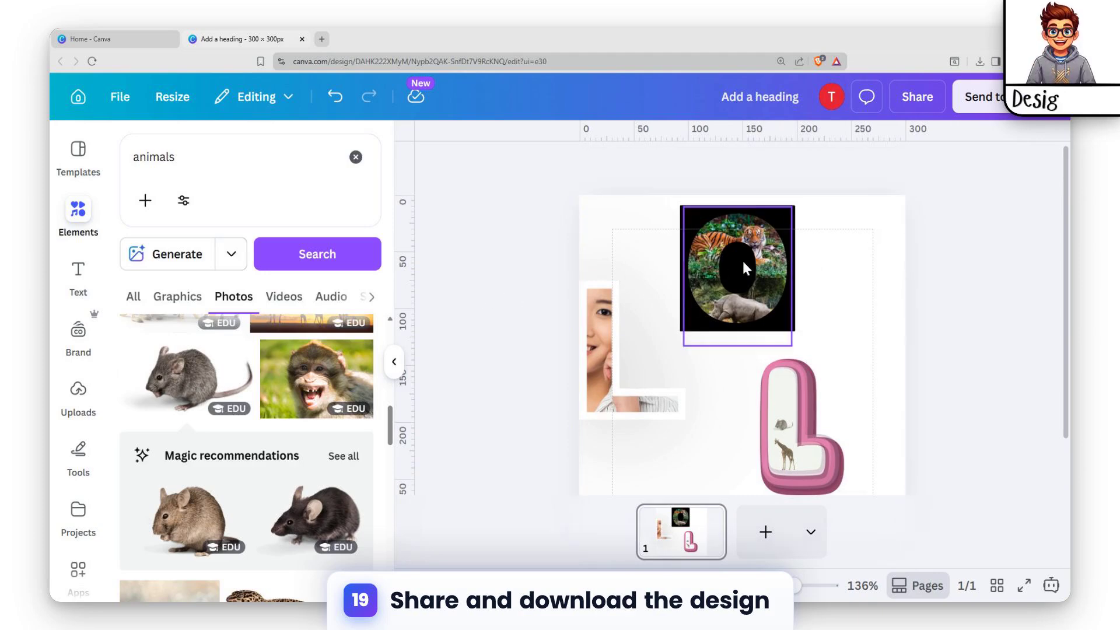
pyautogui.click(355, 159)
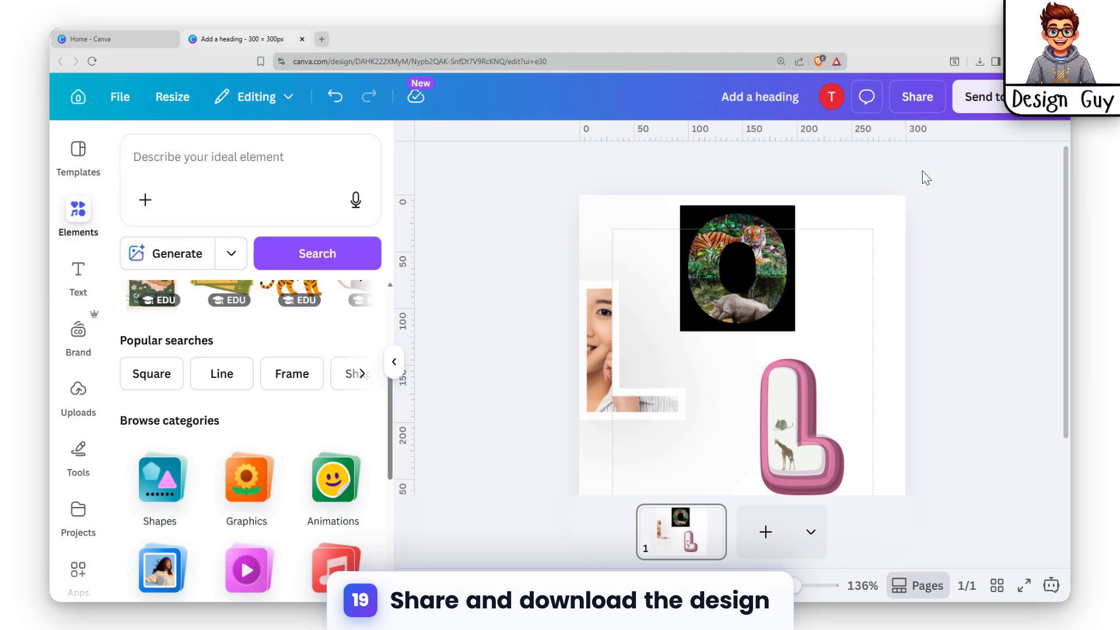
pyautogui.click(923, 100)
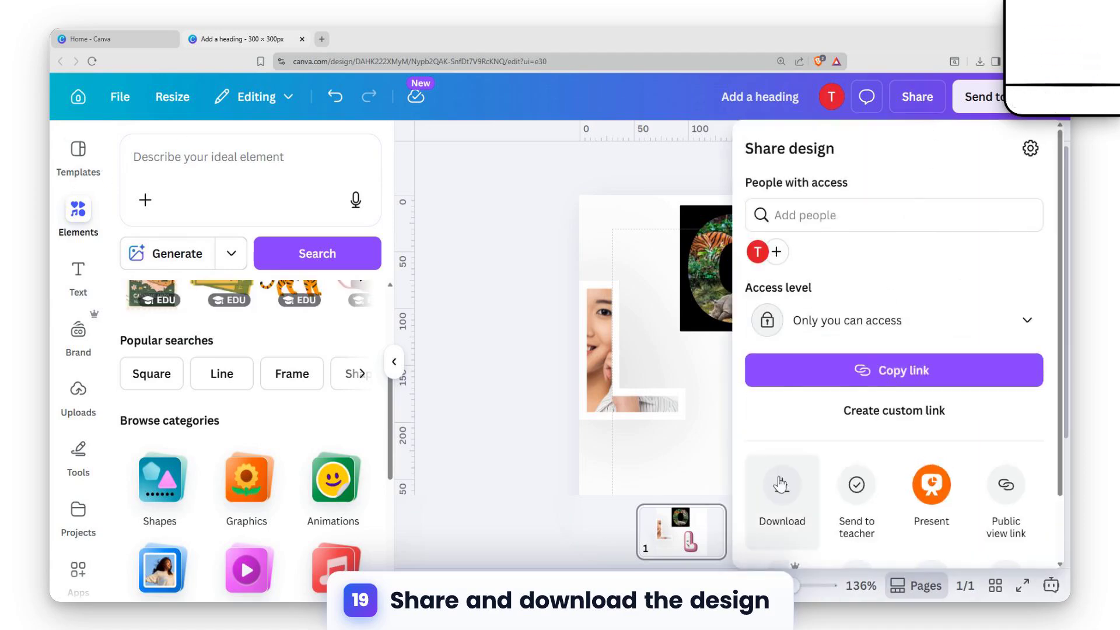
pyautogui.click(780, 496)
pyautogui.moveTo(795, 272); pyautogui.dragTo(911, 273)
pyautogui.click(533, 208)
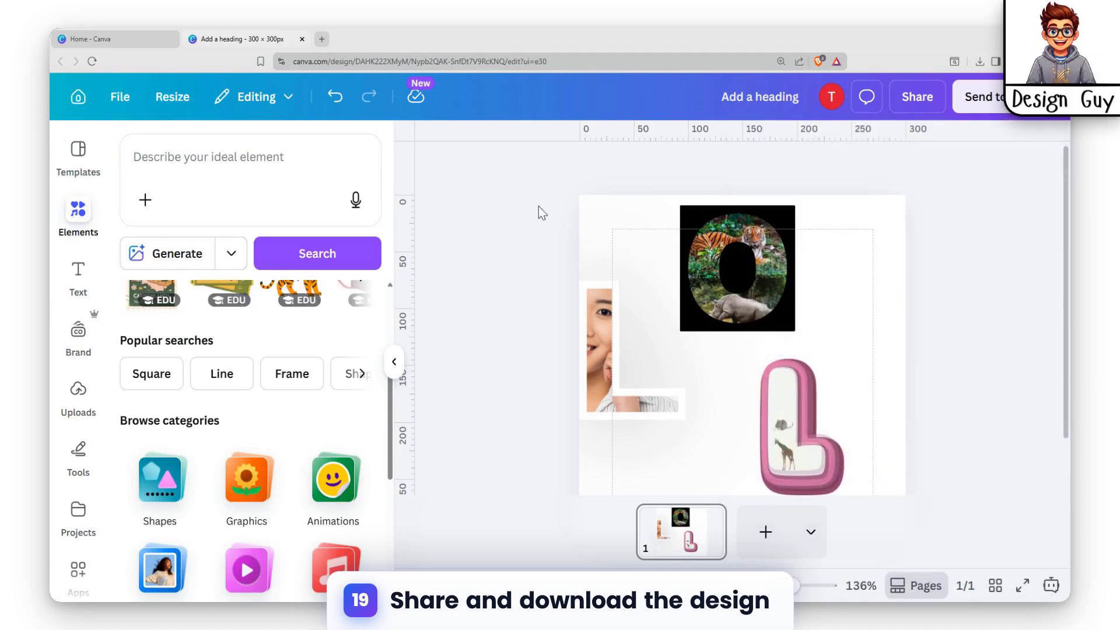
# Group the pink L with its mouse and giraffe photos and move the group up beside the animal-filled O
pyautogui.click(801, 421)
pyautogui.click(736, 376)
pyautogui.click(749, 313)
pyautogui.click(738, 427)
pyautogui.moveTo(731, 375); pyautogui.dragTo(859, 479)
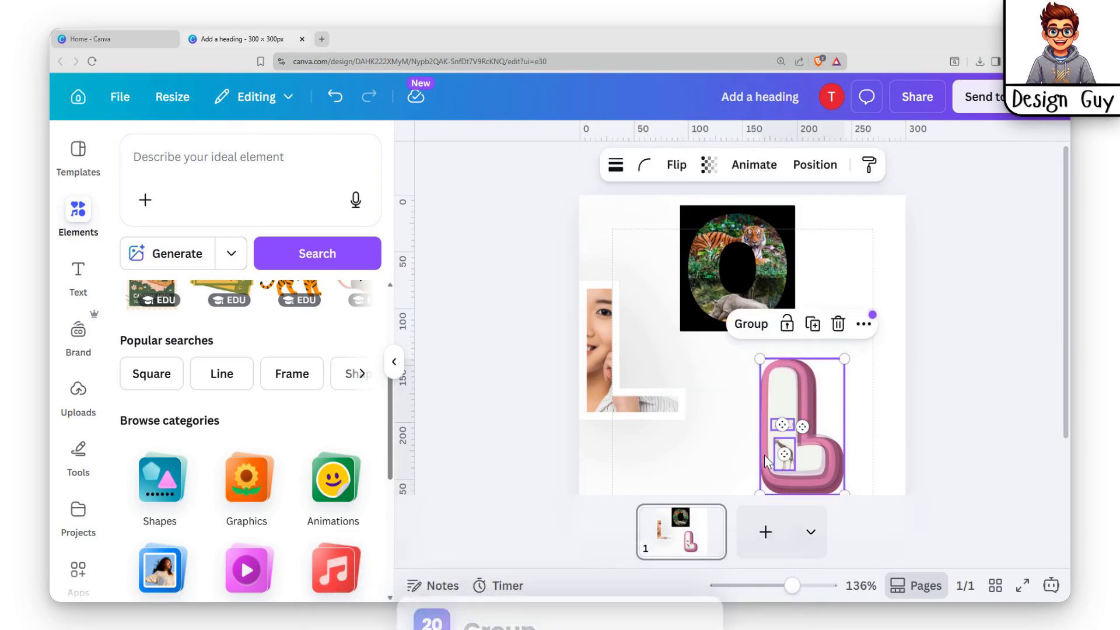
pyautogui.hotkey('ctrl', 'g')
pyautogui.moveTo(795, 430); pyautogui.dragTo(835, 364)
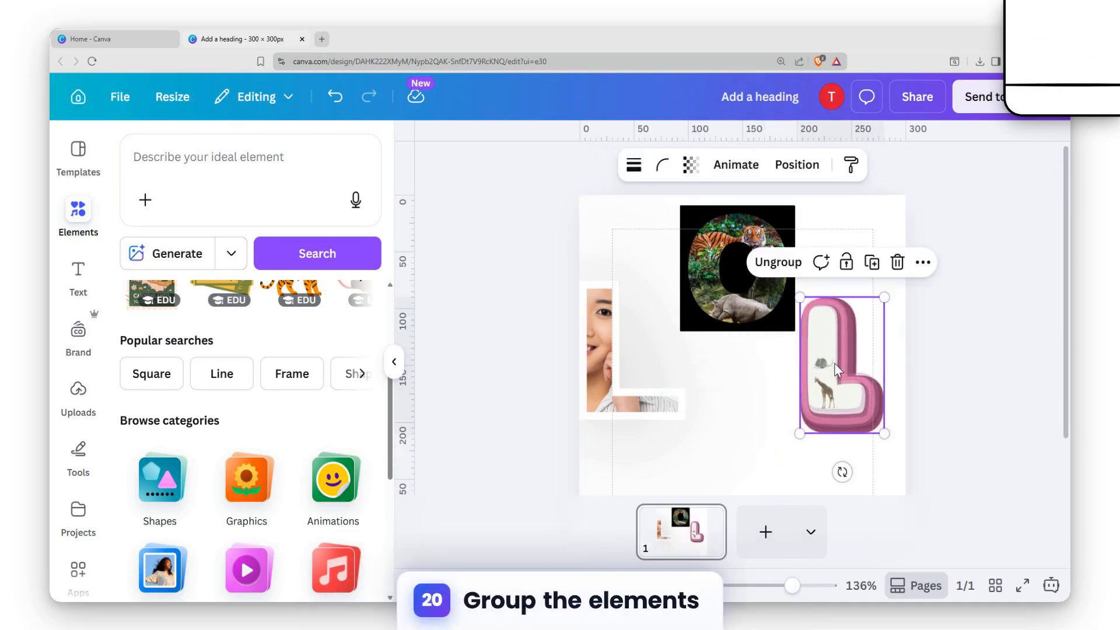
# Try duplicating the animal-filled O and undo the duplication
pyautogui.click(737, 273)
pyautogui.click(633, 259)
pyautogui.moveTo(643, 197); pyautogui.dragTo(787, 285)
pyautogui.hotkey('ctrl', 'd')
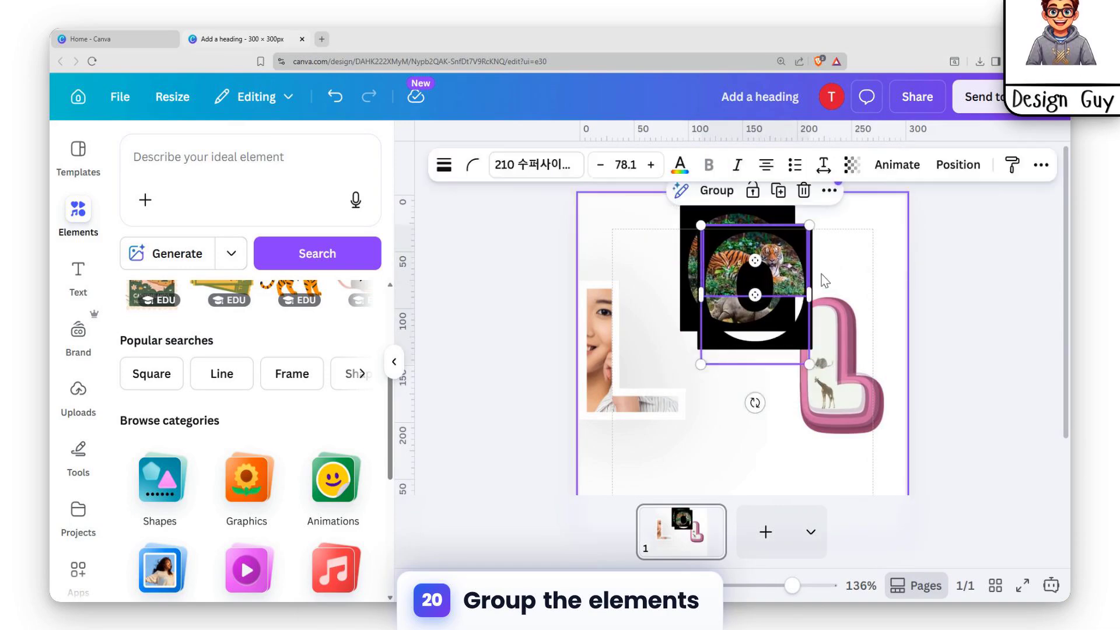
pyautogui.click(851, 250)
pyautogui.hotkey('ctrl', 'z')
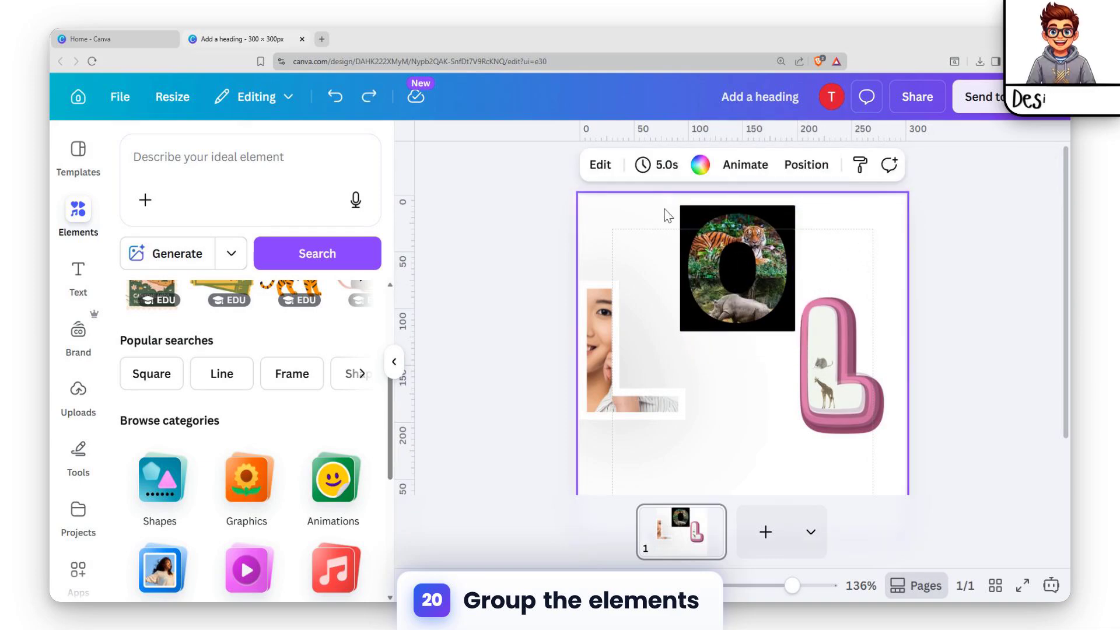
# Move the animal-filled O with its photos between the two Ls and line up the three letters in a row as LOL
pyautogui.moveTo(661, 197); pyautogui.dragTo(806, 271)
pyautogui.click(821, 228)
pyautogui.moveTo(834, 199); pyautogui.dragTo(736, 368)
pyautogui.click(699, 381)
pyautogui.click(772, 446)
pyautogui.click(840, 361)
pyautogui.moveTo(620, 376); pyautogui.dragTo(621, 391)
pyautogui.moveTo(744, 354); pyautogui.dragTo(755, 370)
pyautogui.moveTo(856, 331); pyautogui.dragTo(855, 339)
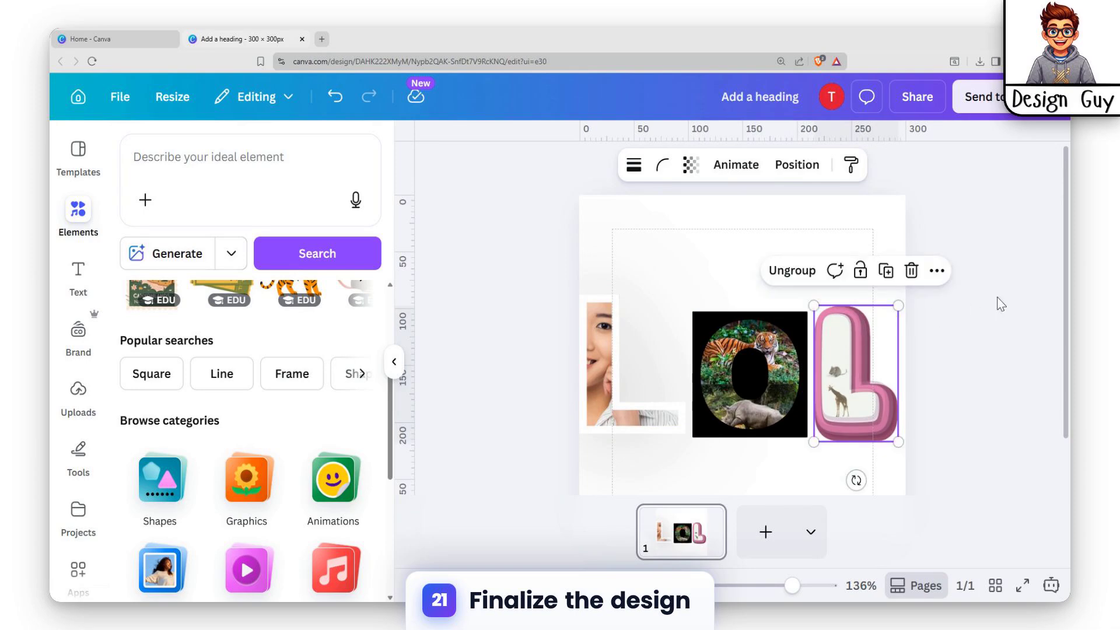
# Shrink the photo-filled L slightly and align it with the animal-filled O beside it
pyautogui.click(596, 398)
pyautogui.moveTo(684, 433); pyautogui.dragTo(657, 425)
pyautogui.click(972, 279)
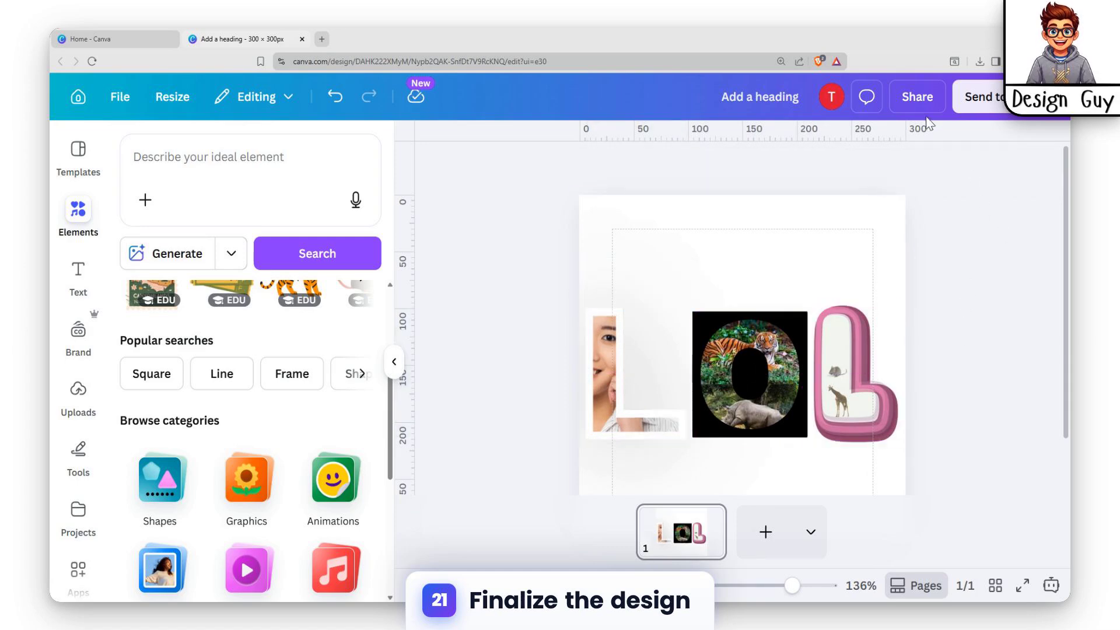
# Download the design as a PNG at size 3.125 (938 × 938 px)
pyautogui.click(917, 97)
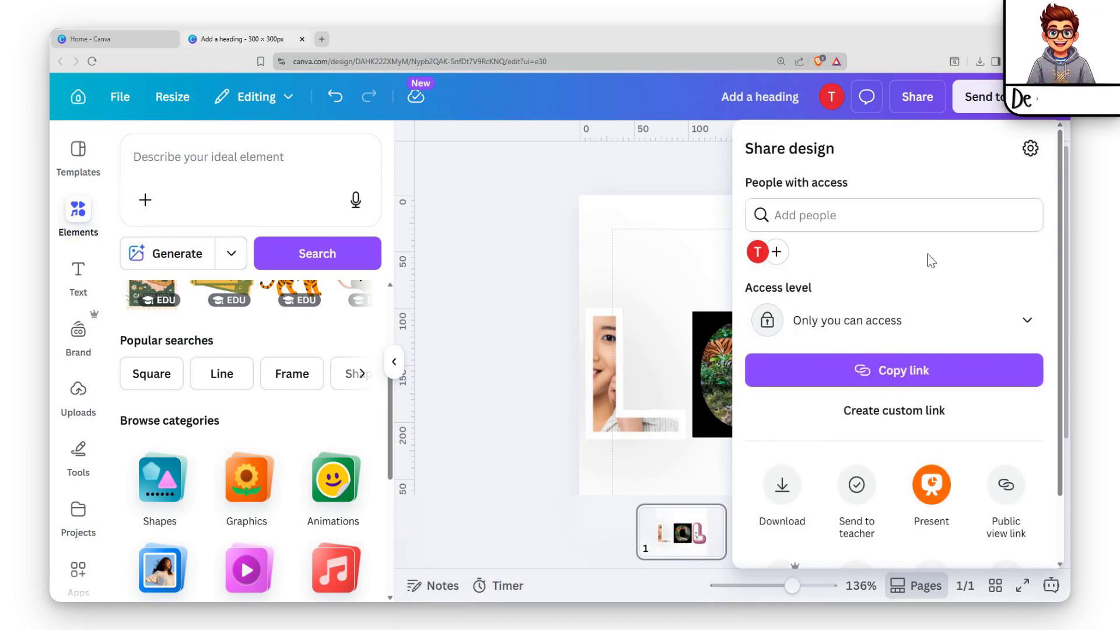
pyautogui.click(784, 485)
pyautogui.moveTo(874, 270); pyautogui.dragTo(1054, 258)
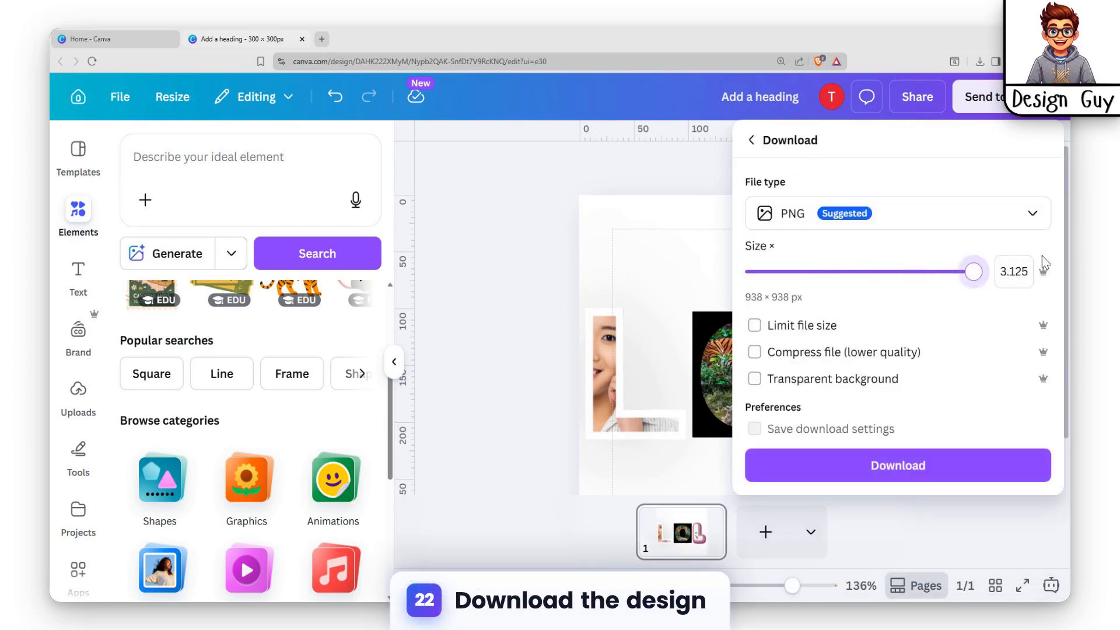
pyautogui.click(770, 467)
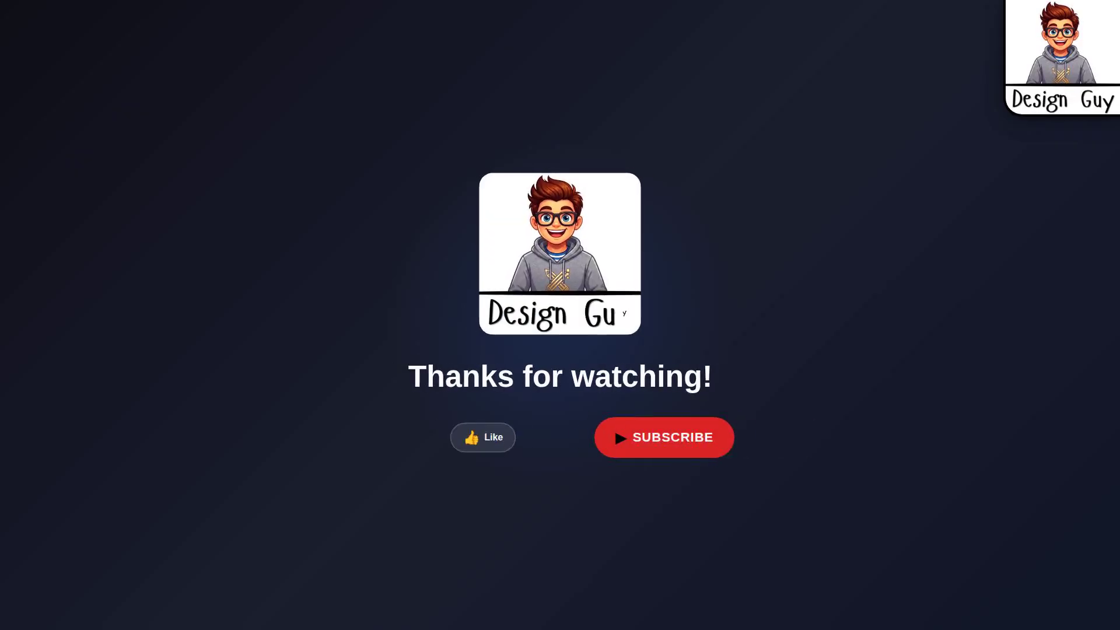